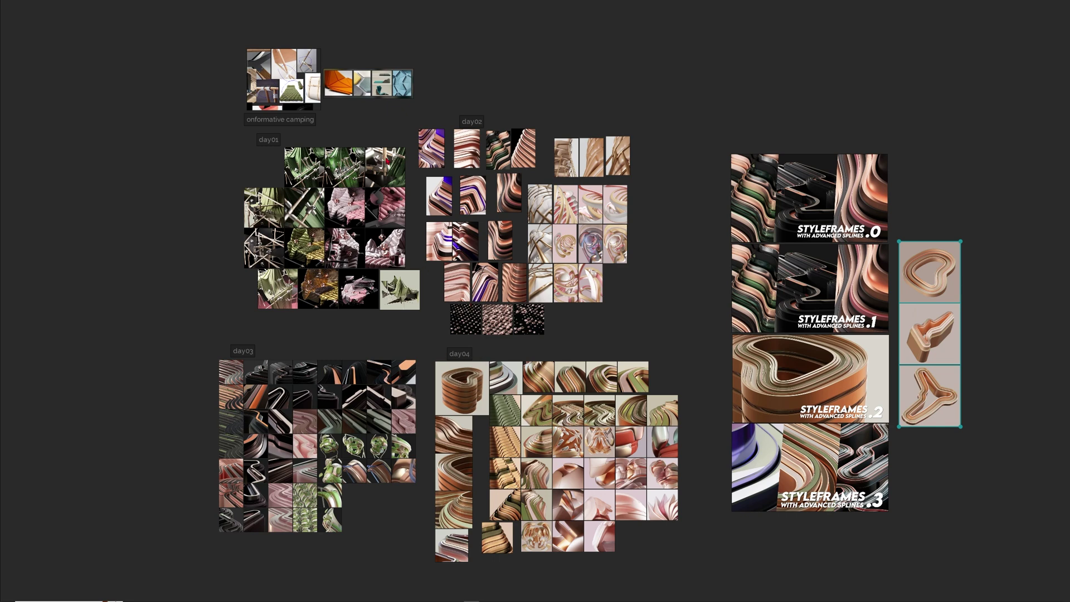
Step: Look over the daily render groups and styleframe covers on the reference board and view the 3dbonfire Patreon page
left_click(215, 201)
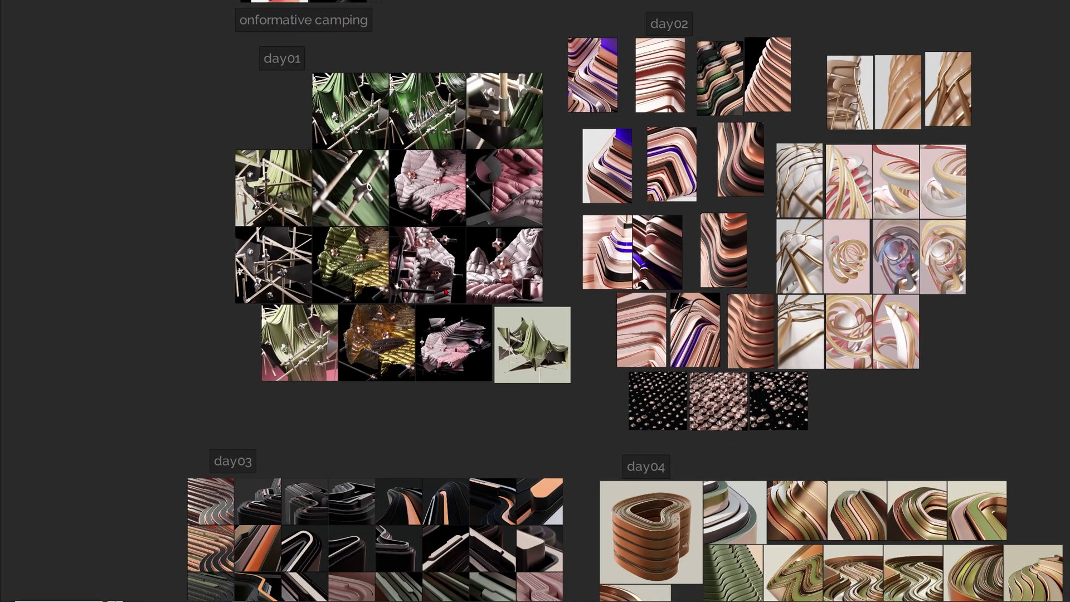
middle_click_drag(276, 141, 304, 227)
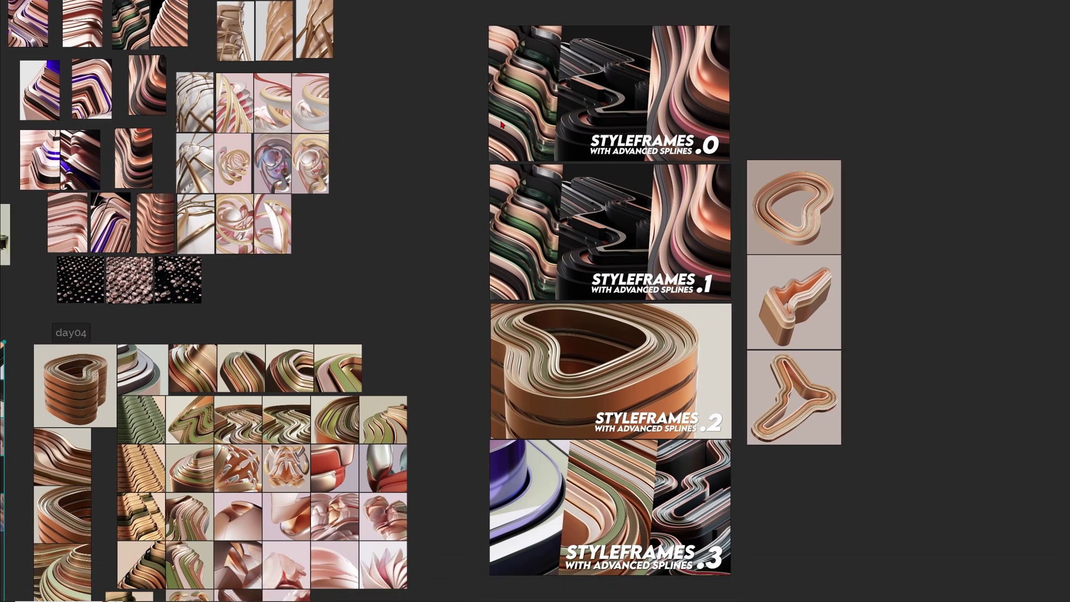
left_click_drag(469, 118, 688, 546)
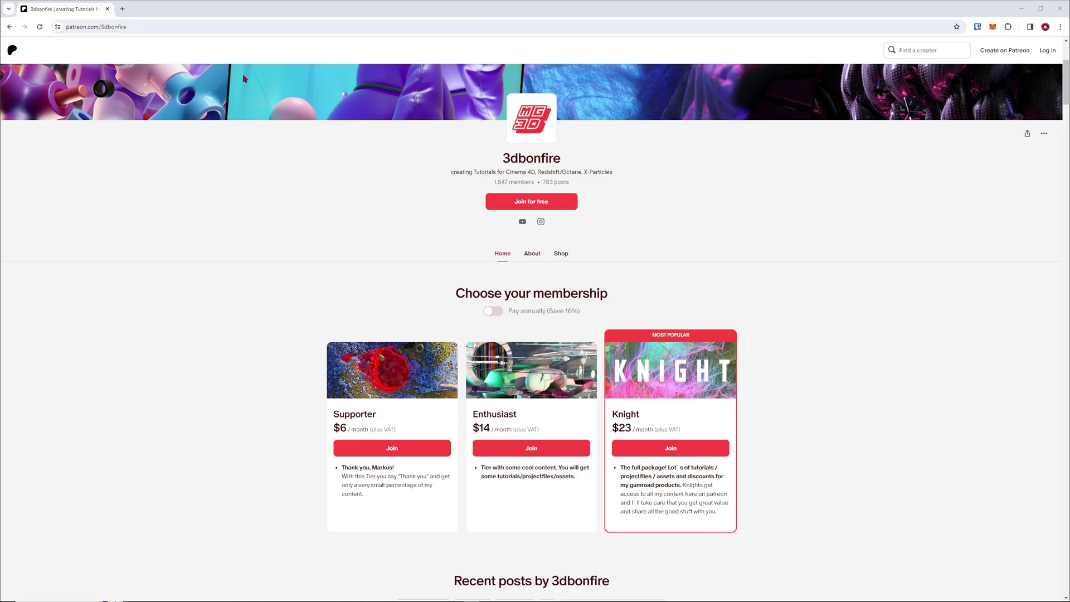
left_click(99, 26)
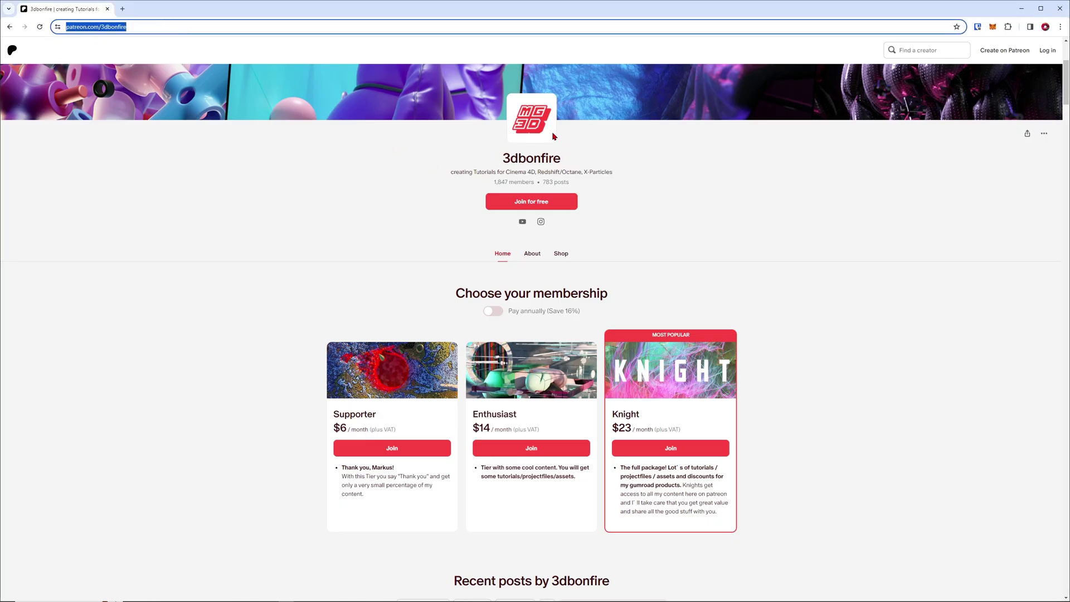
left_click(543, 191)
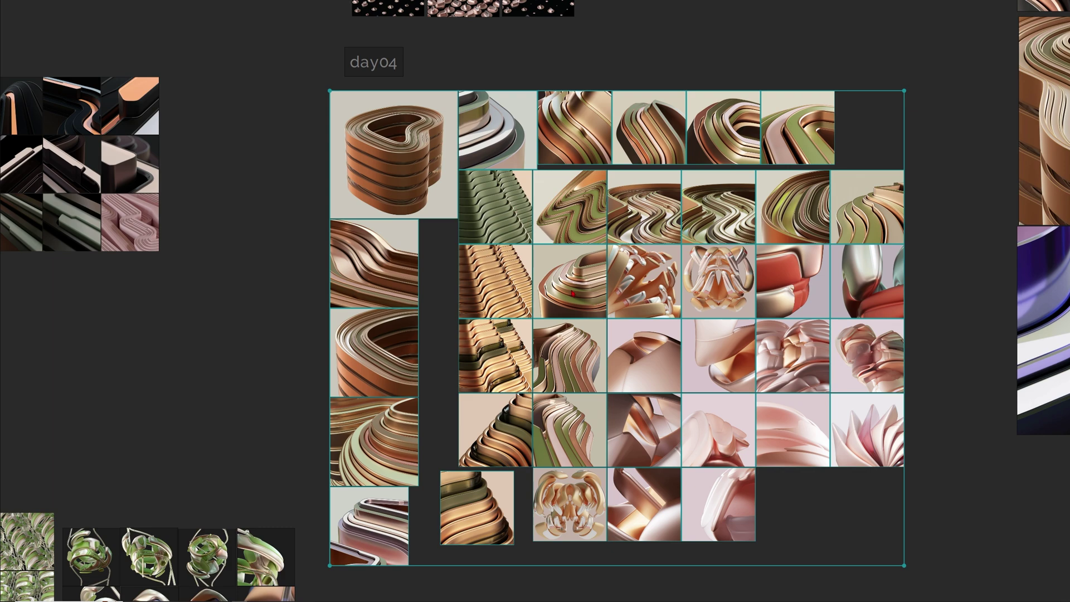
Step: Return to the reference board and examine the day04 renders, the numbered styleframe covers and the neighbouring groups
scroll(513, 294, "up", 2)
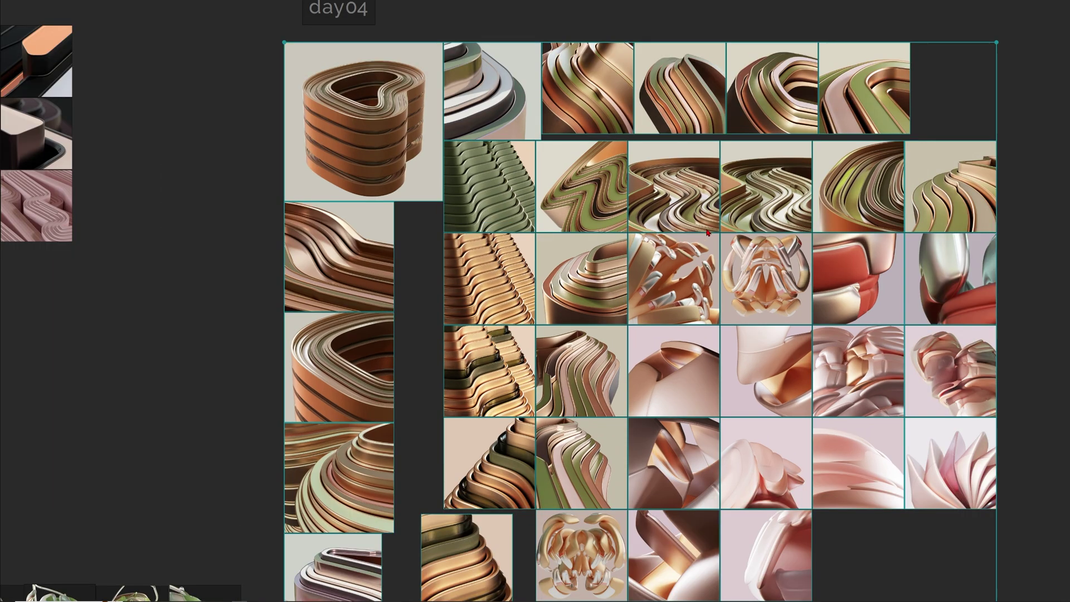
middle_click_drag(753, 207, 363, 417)
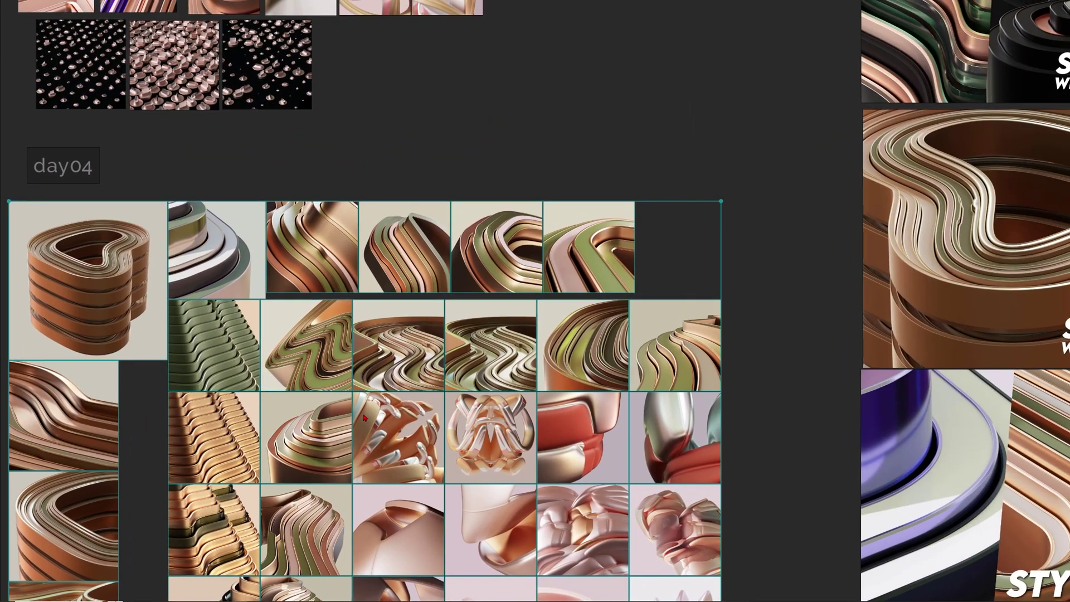
middle_click_drag(273, 312, 474, 241)
scroll(488, 240, "up", 3)
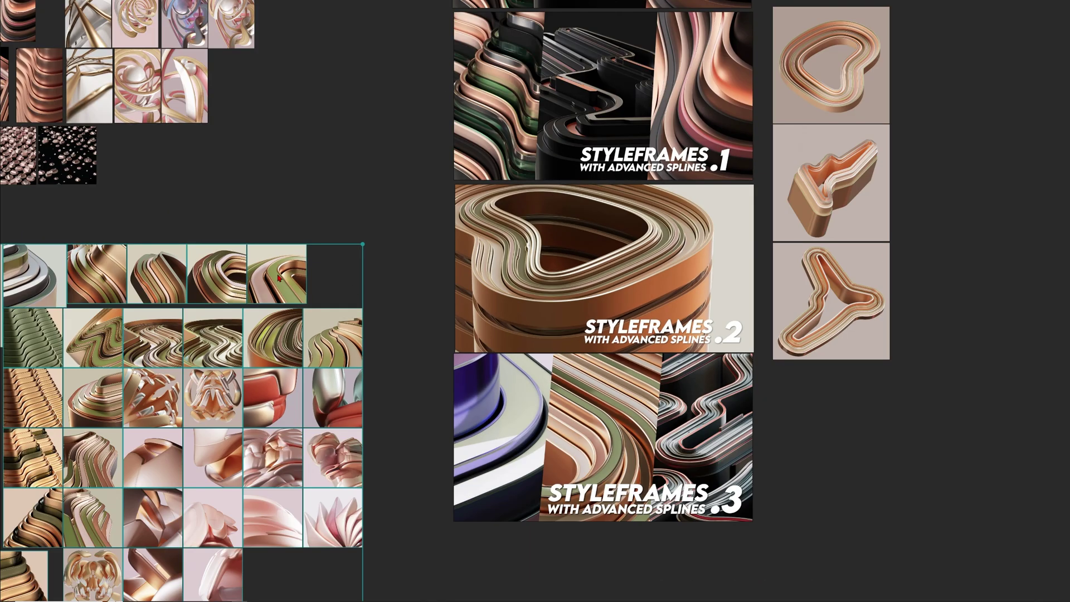
middle_click_drag(22, 225, 416, 240)
scroll(429, 246, "down", 1)
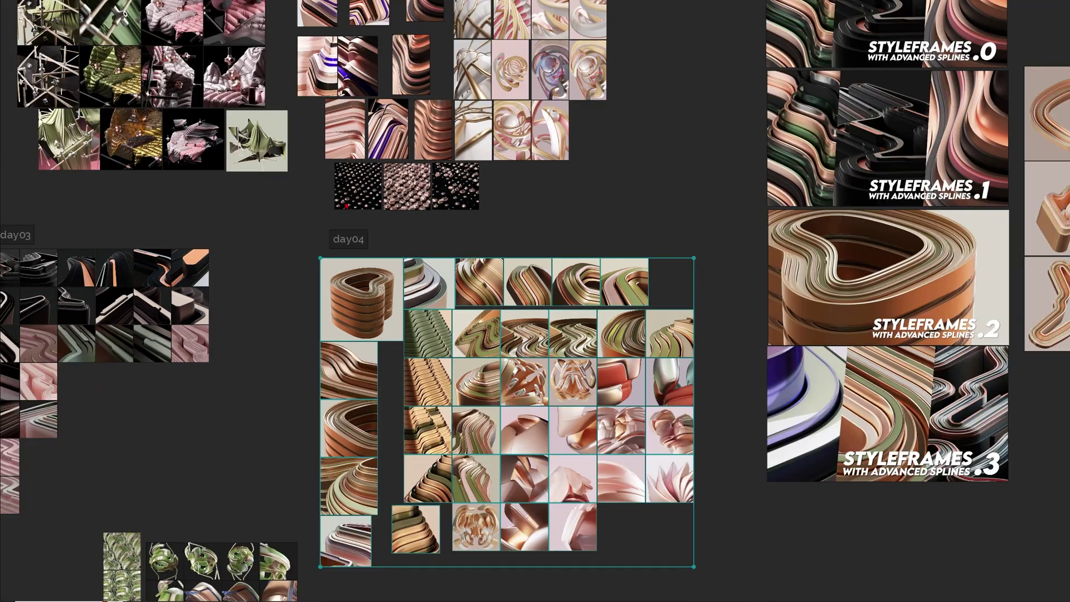
middle_click_drag(212, 329, 396, 389)
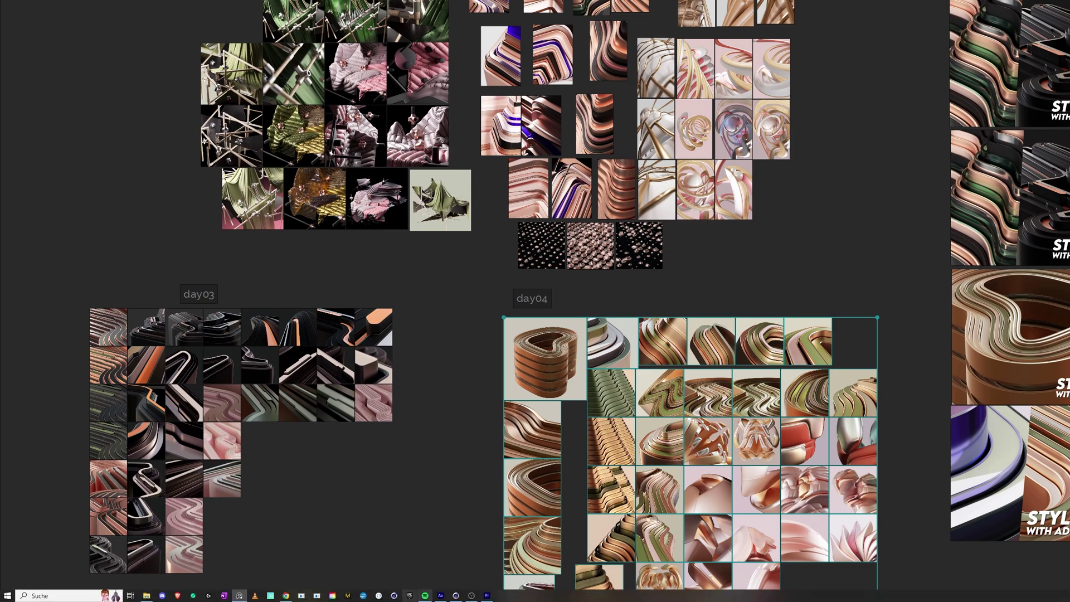
Step: Switch to Cinema 4D and examine the three layered spline shapes up close in the Perspective view
left_click(459, 596)
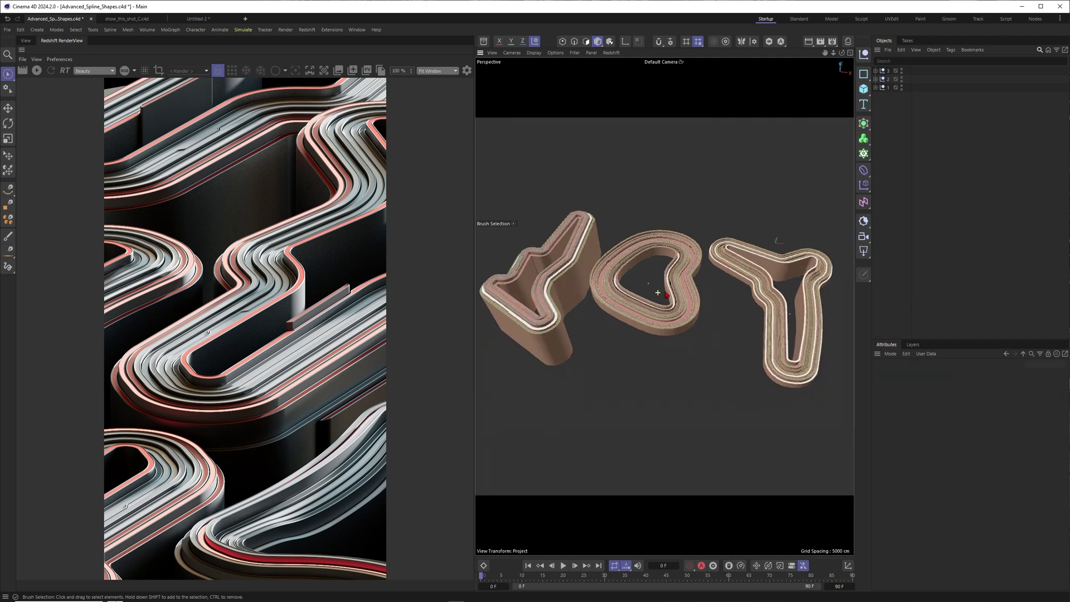
left_click_drag(659, 293, 691, 251, "alt")
left_click_drag(898, 101, 886, 68)
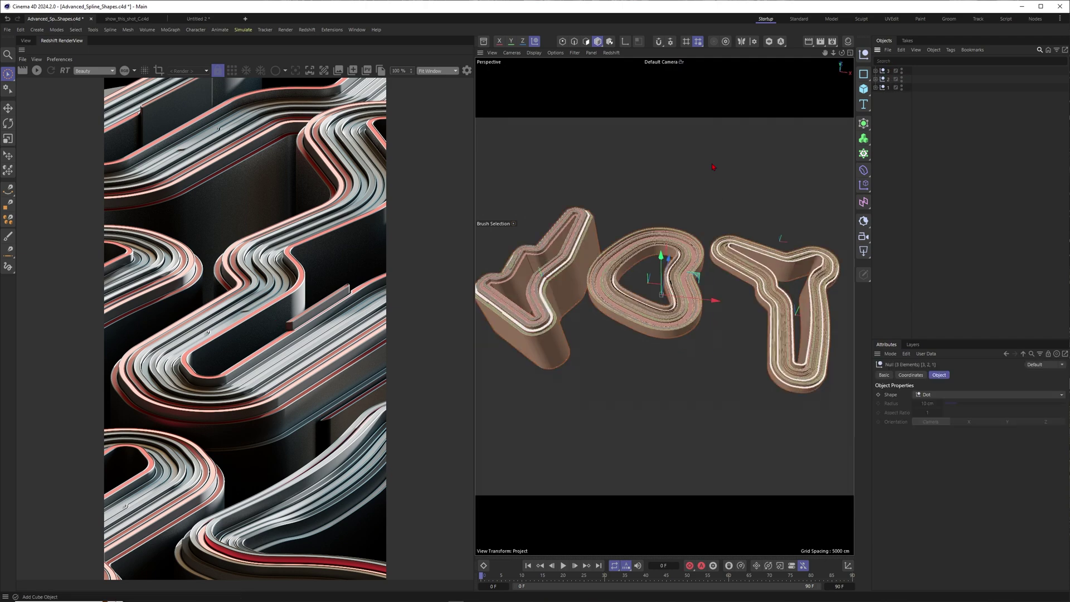
scroll(656, 257, "up", 8)
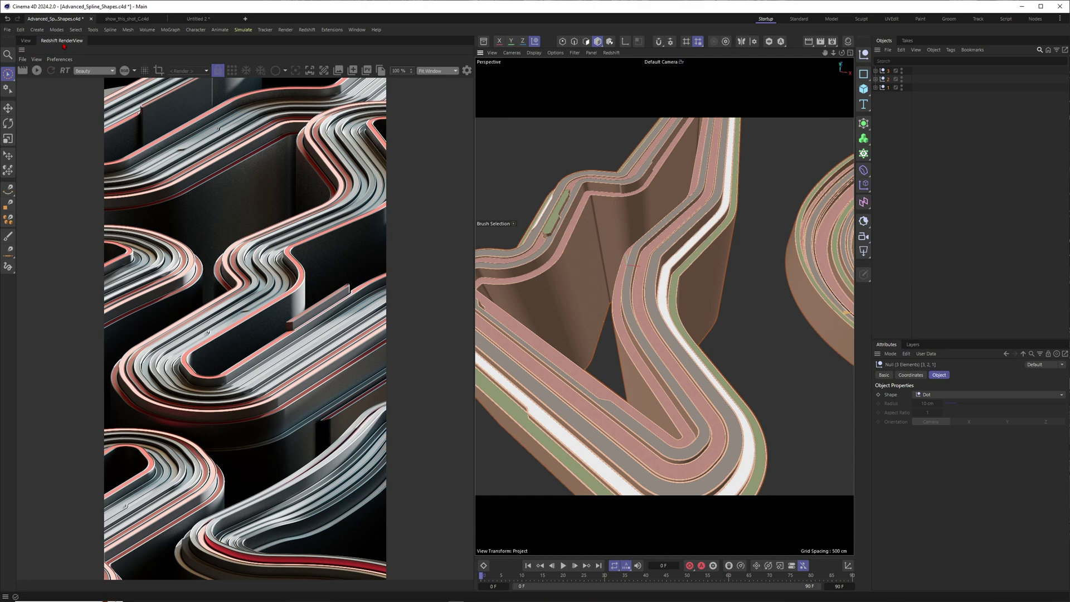
left_click_drag(520, 226, 621, 218, "alt")
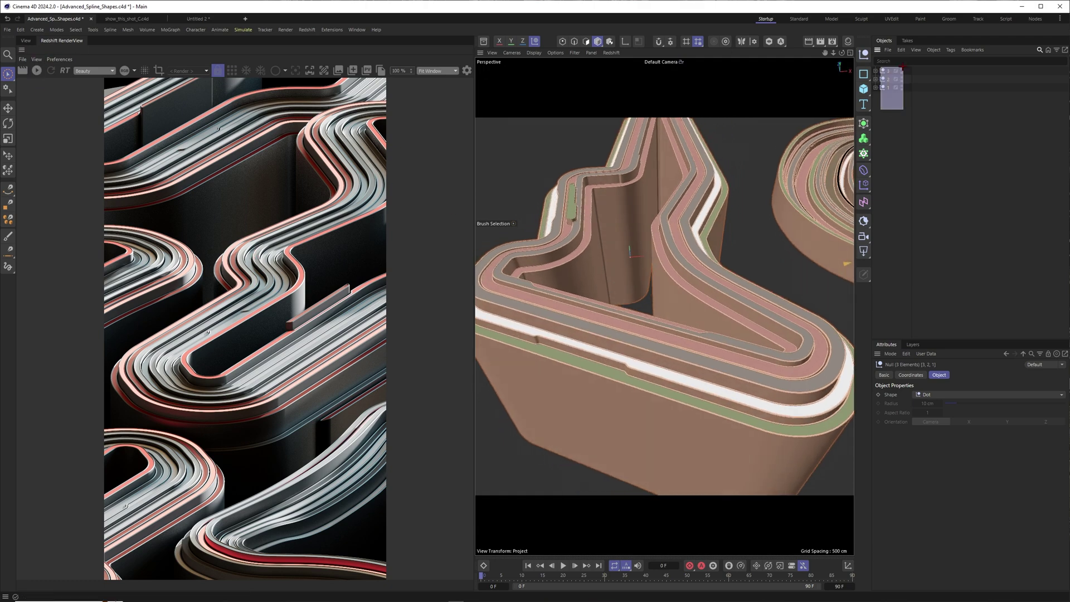
middle_click_drag(621, 215, 673, 242, "alt")
right_click_drag(630, 262, 652, 248, "alt")
Step: Inspect individual extruded layers of the zigzag shape, selecting Extrude.2 and Extrude.6
left_click(636, 249)
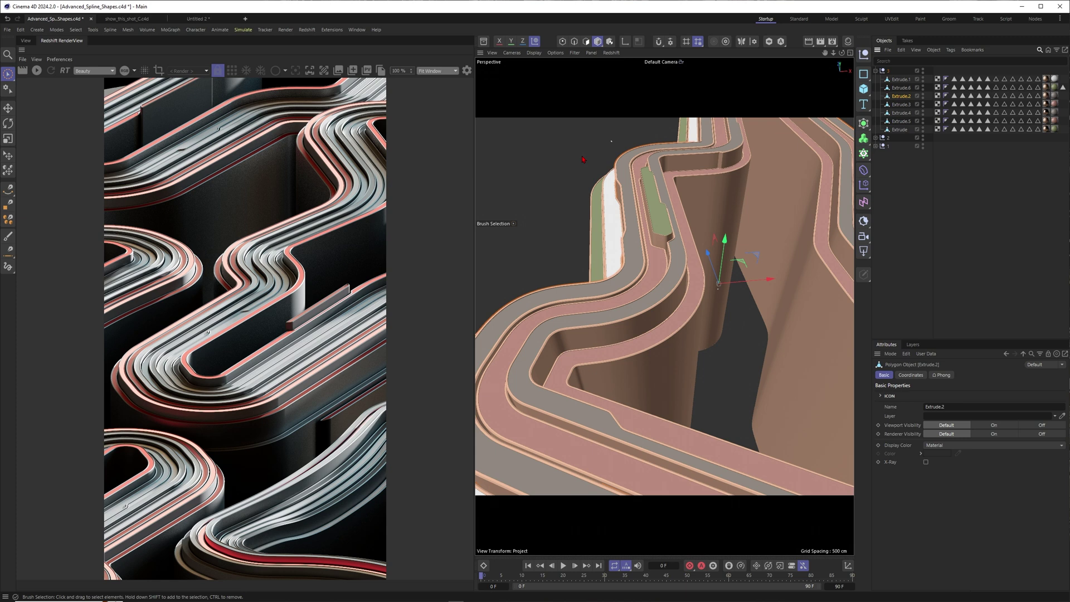
left_click_drag(721, 243, 723, 227)
left_click(665, 225)
right_click_drag(665, 226, 704, 205, "alt")
left_click_drag(704, 205, 650, 251, "alt")
right_click_drag(650, 251, 678, 239, "alt")
left_click_drag(677, 238, 638, 225, "alt")
right_click_drag(639, 225, 315, 356, "alt")
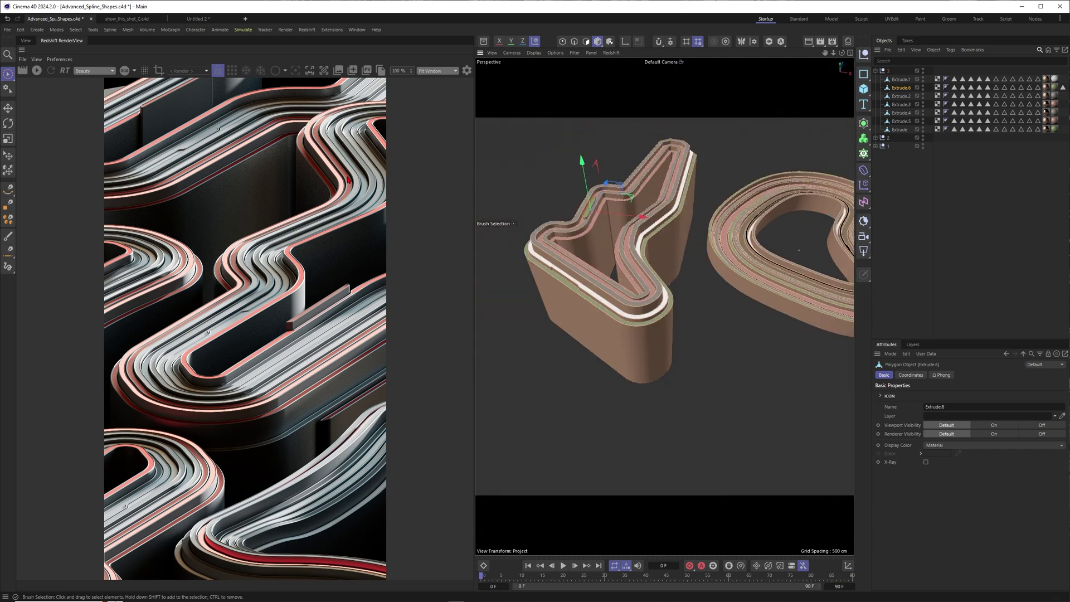
Step: Examine the layered profiles of the finished shapes, including the three-armed one, from several angles
left_click_drag(647, 260, 667, 277, "alt")
right_click_drag(667, 277, 643, 306, "alt")
left_click_drag(643, 305, 640, 308, "alt")
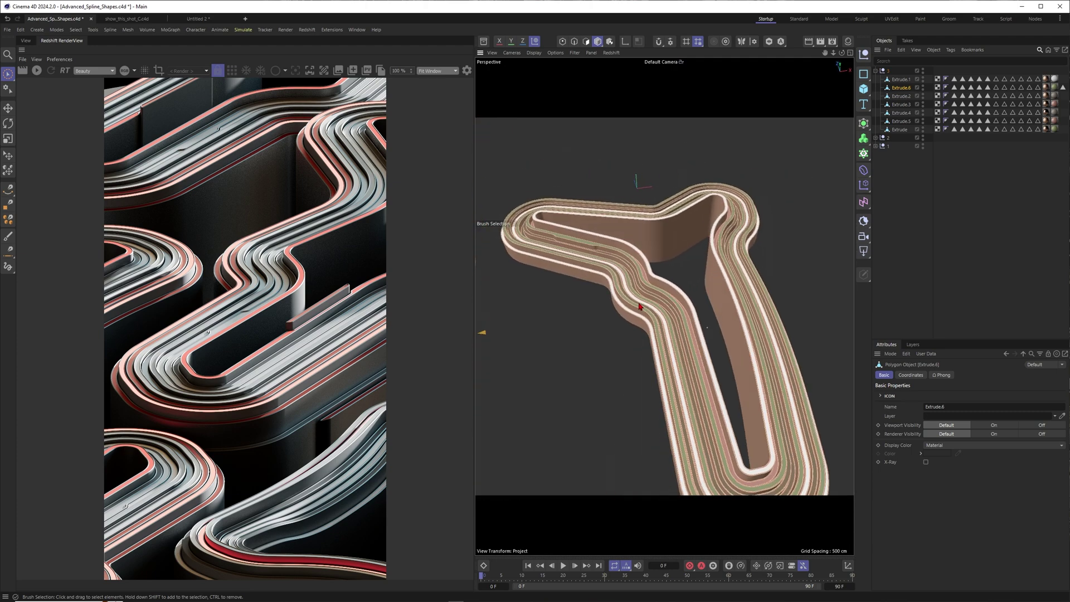
right_click_drag(640, 308, 680, 300, "alt")
scroll(671, 300, "down", 1)
Step: Switch to the Untitled 2 project with its empty Top view
left_click(198, 19)
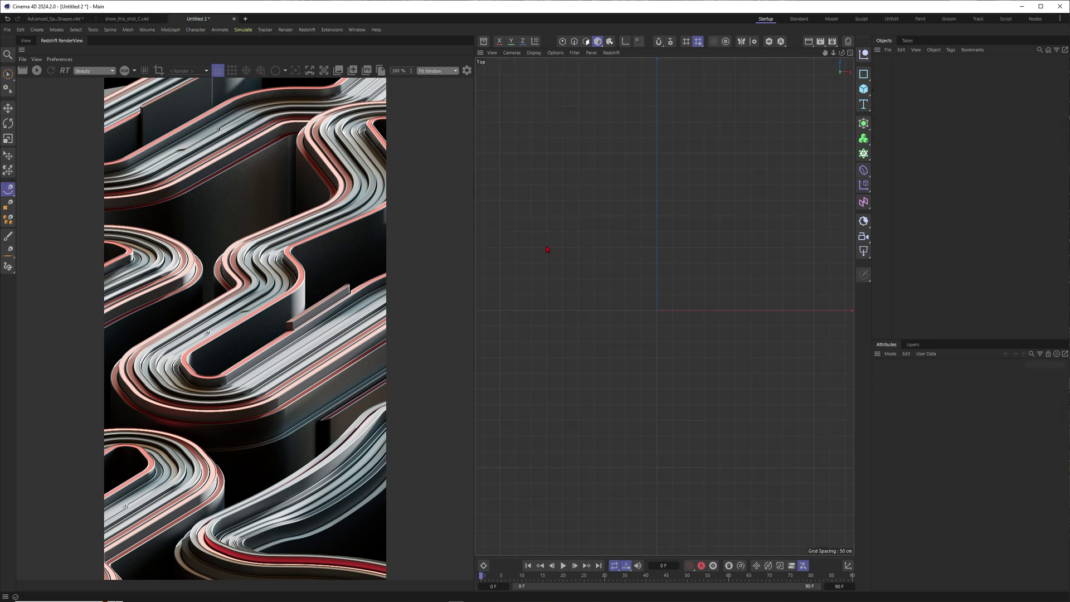
scroll(683, 267, "down", 1)
Step: Draw a closed six-point angular outline around the origin in the Top view with the Spline Pen
left_click(762, 196)
left_click(678, 159)
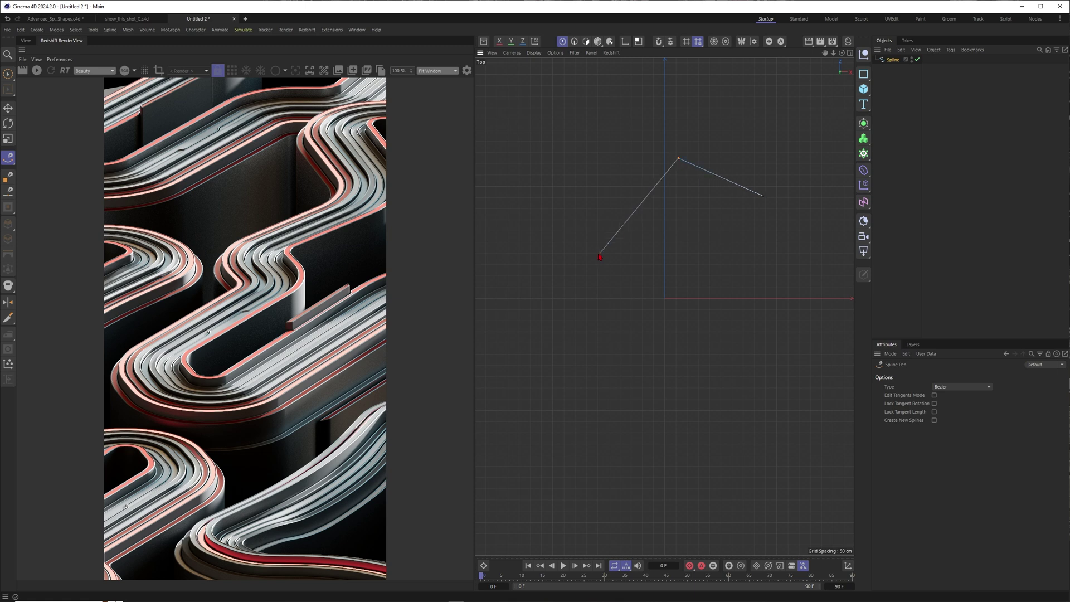
left_click(591, 255)
left_click(670, 343)
left_click(643, 463)
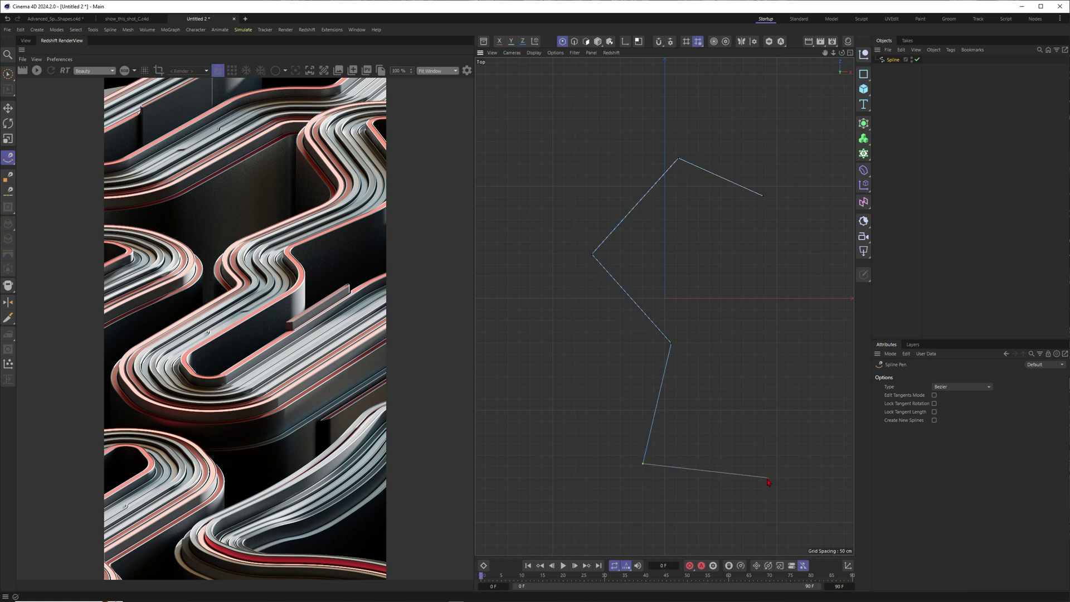
left_click(772, 481)
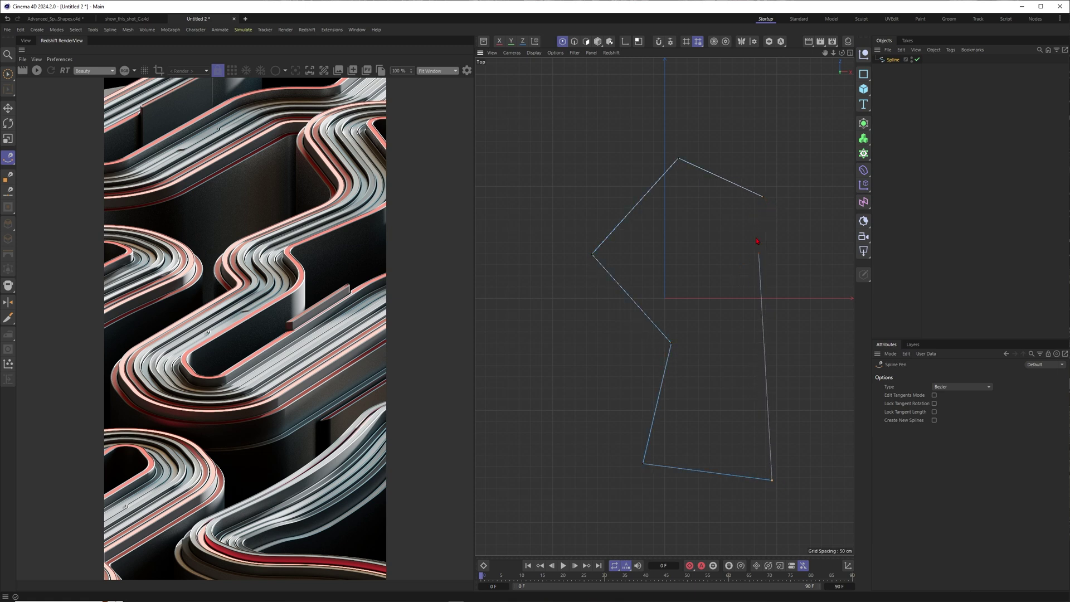
left_click(763, 197)
key("space")
left_click(884, 69)
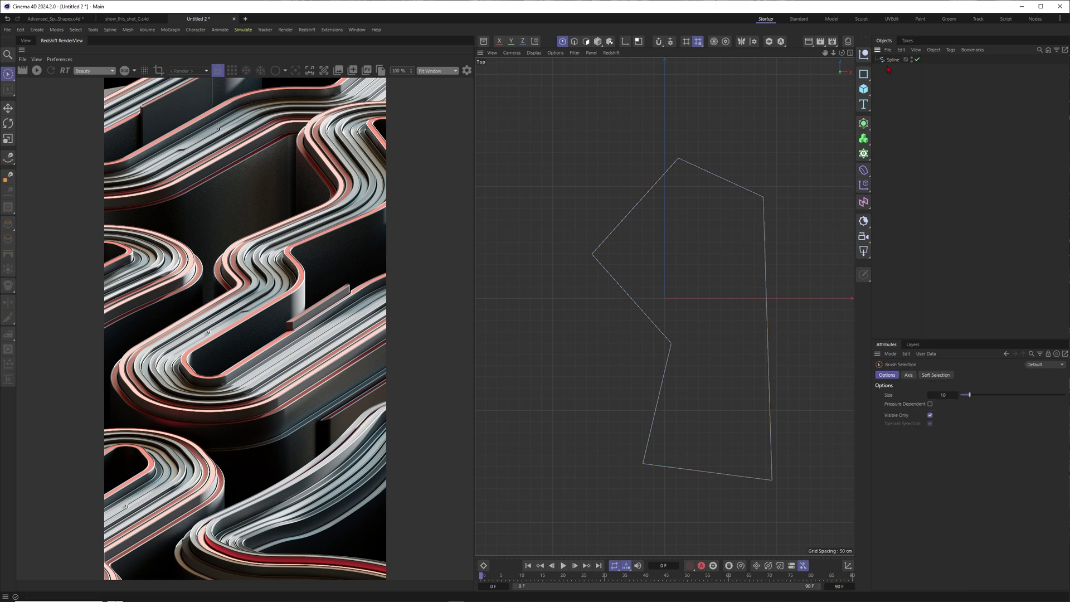
middle_click_drag(652, 261, 618, 250, "alt")
scroll(618, 252, "up", 2)
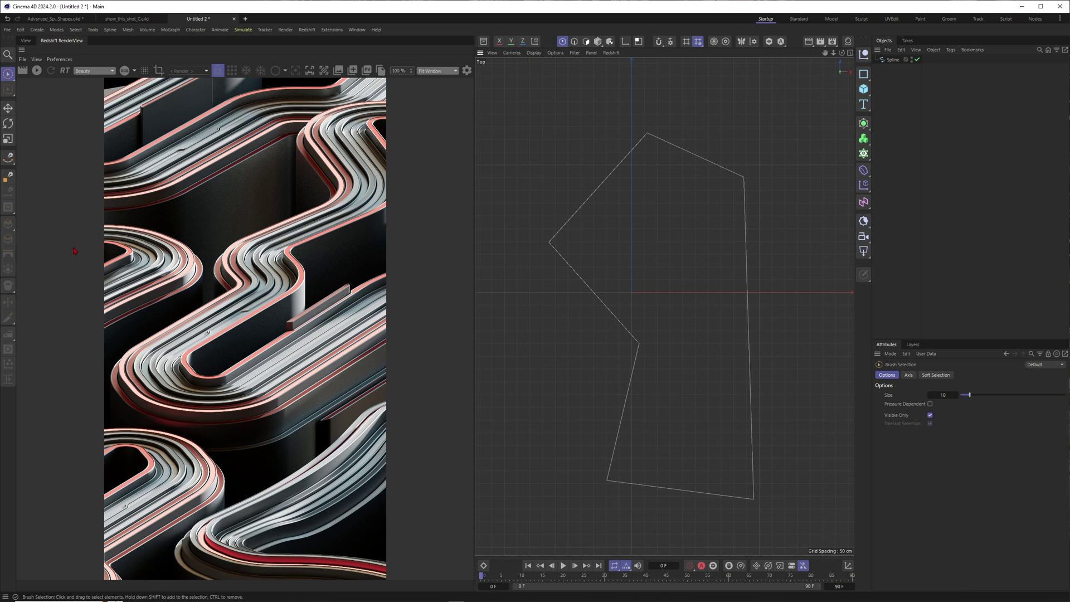
Step: Draw a second, smaller closed five-point spline above the first outline with the Spline Pen
left_click(8, 158)
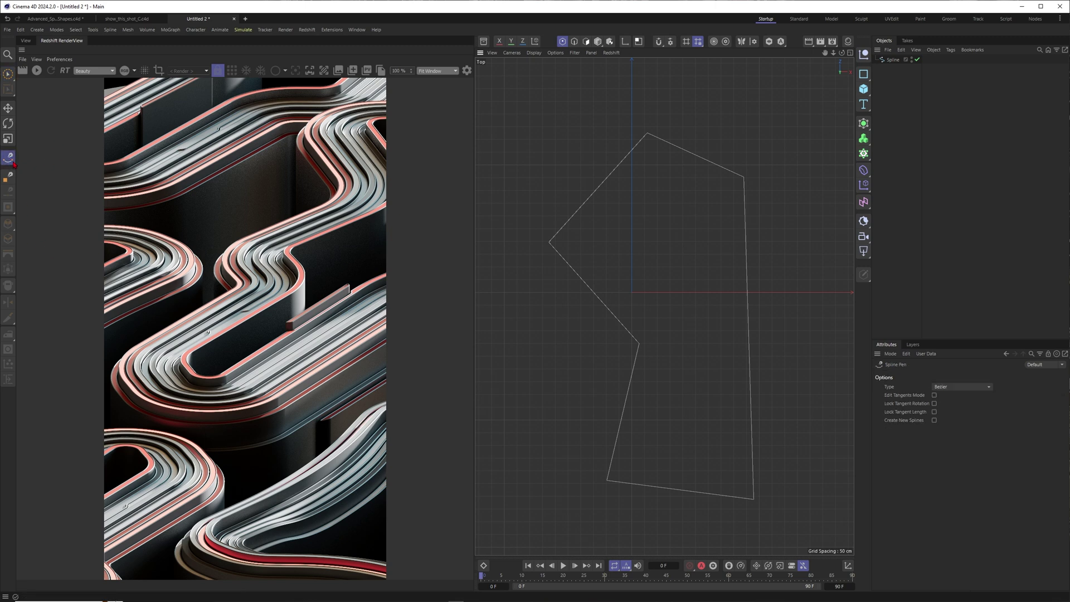
left_click(725, 98)
left_click(694, 117)
left_click(739, 149)
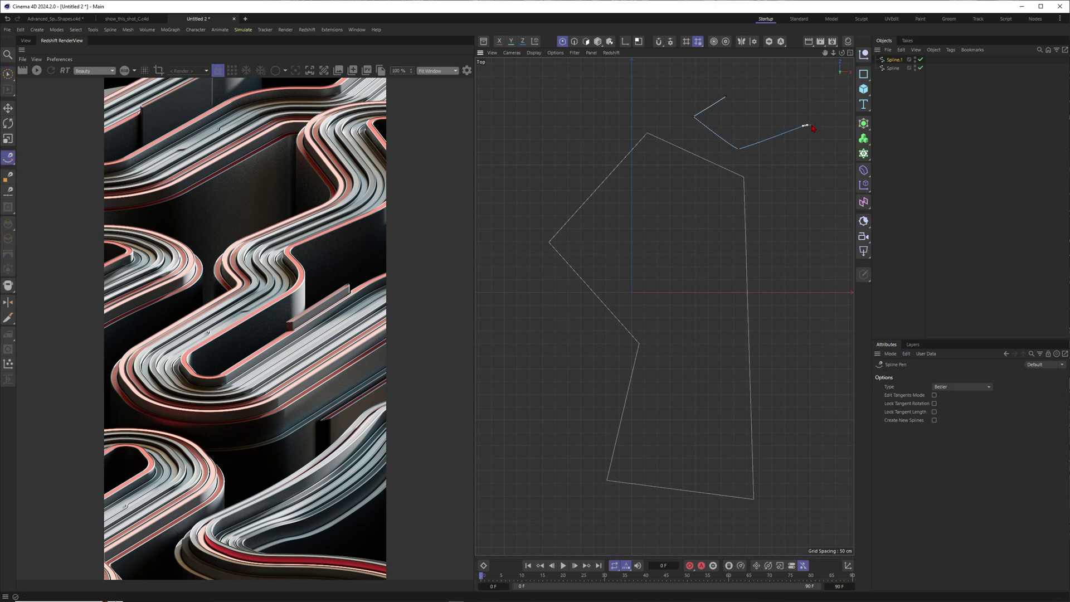
left_click(805, 126)
left_click(787, 88)
left_click(726, 96)
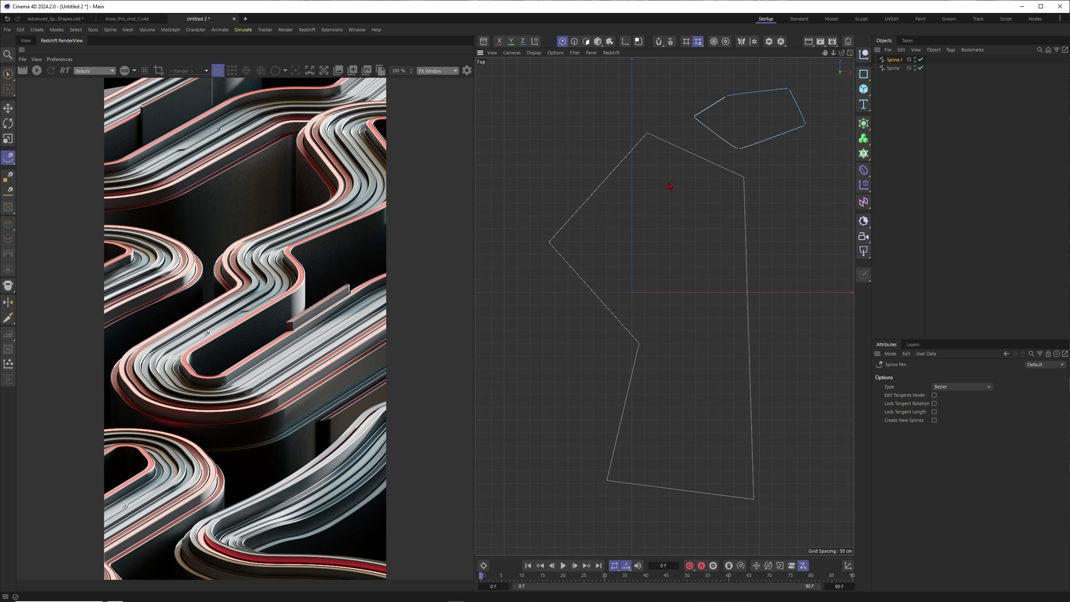
Step: Start a third spline with two points between the small closed spline and the first outline
left_click(894, 60)
left_click(812, 161)
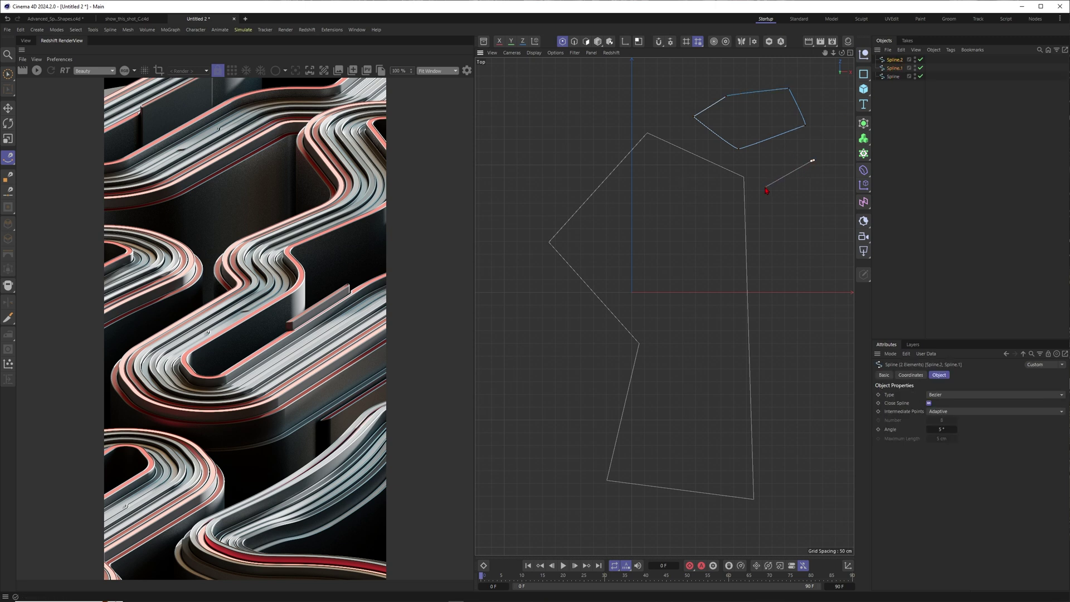
left_click(770, 186)
left_click_drag(705, 287, 717, 308)
Step: Delete all the splines from the scene
left_click(894, 68)
key("Delete")
left_click(894, 59)
key("Delete")
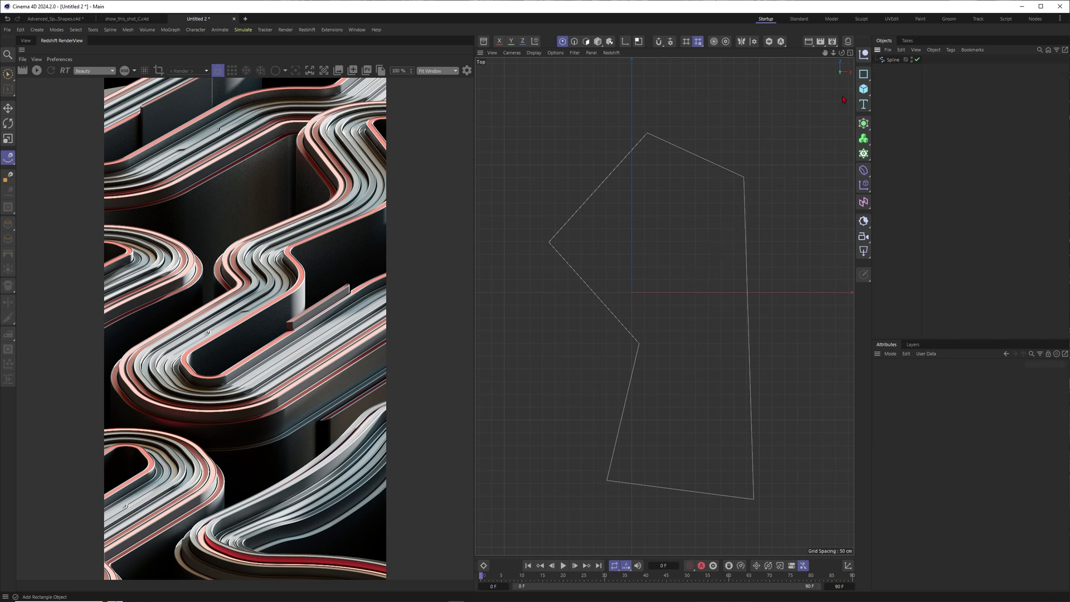
left_click(894, 60)
key("Delete")
Step: Draw a new closed six-point outline with one inward corner around the origin in the Top view
left_click(655, 147)
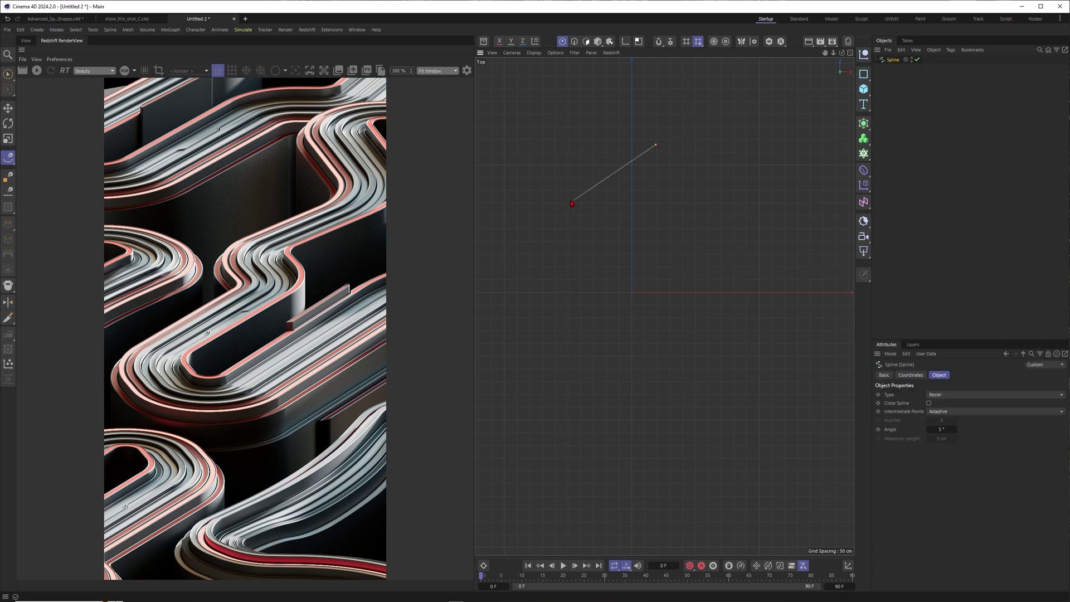
left_click(564, 200)
left_click(647, 319)
left_click(615, 431)
left_click(775, 445)
left_click(798, 247)
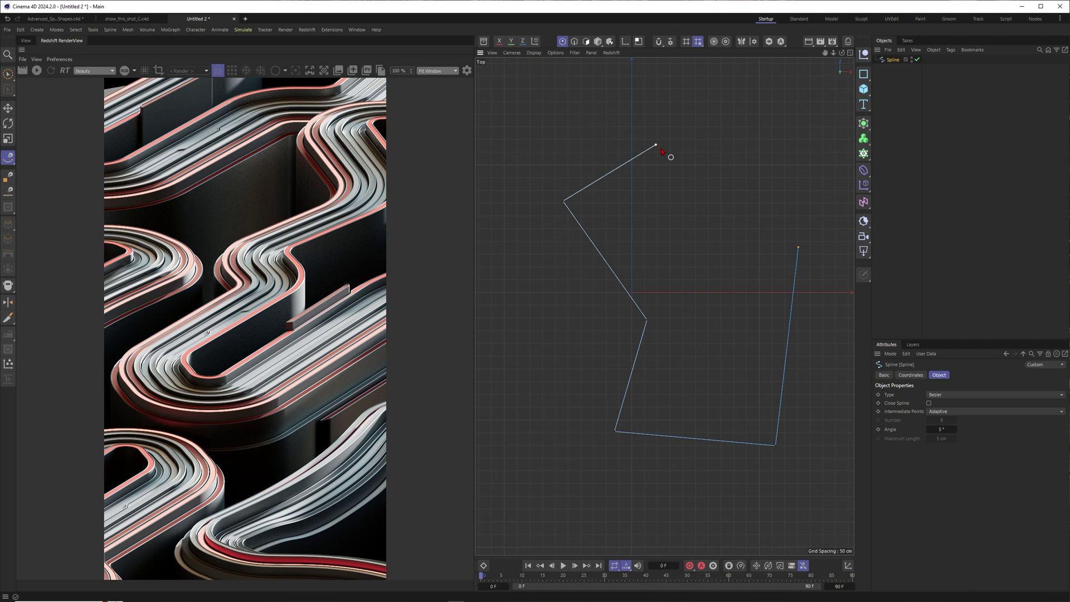
left_click(656, 147)
key("space")
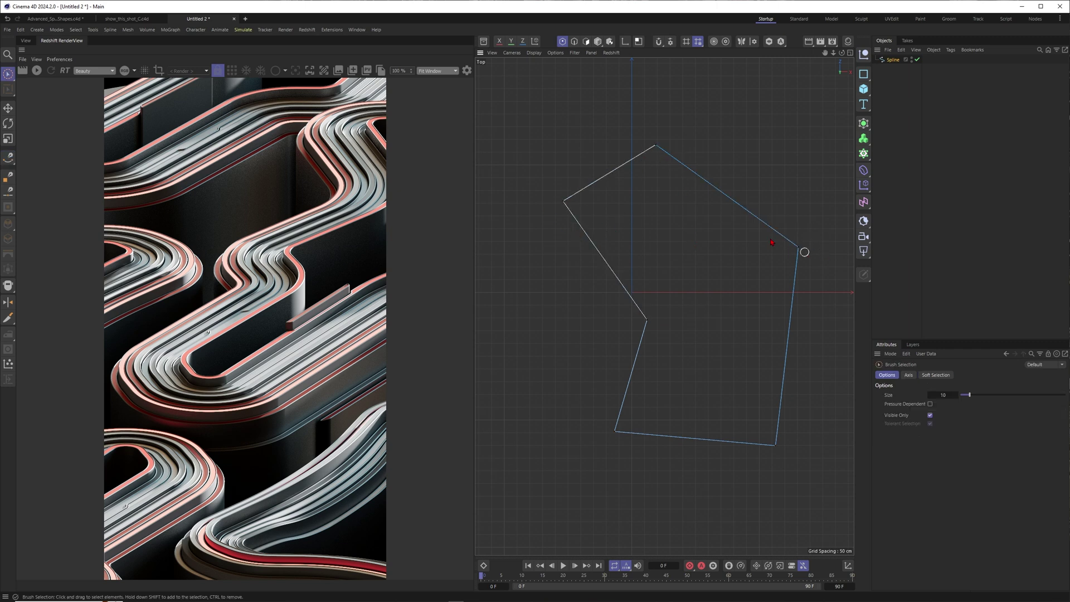
Step: Try the B-Spline type on the closed outline and set its type to Linear
left_click(886, 84)
left_click(892, 59)
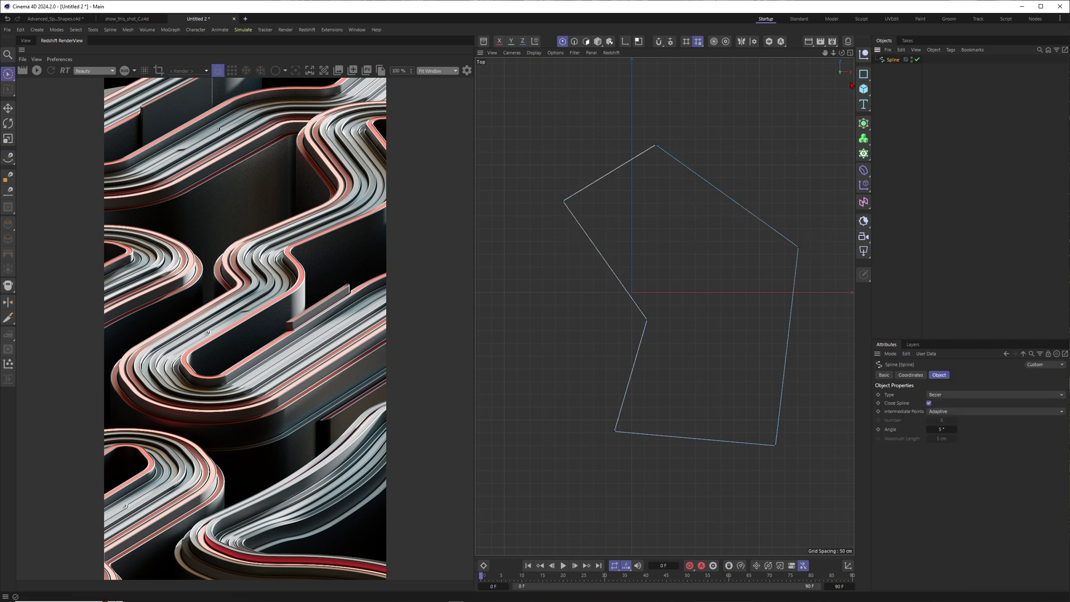
middle_click_drag(723, 252, 709, 248, "alt")
left_click(947, 394)
left_click(945, 433)
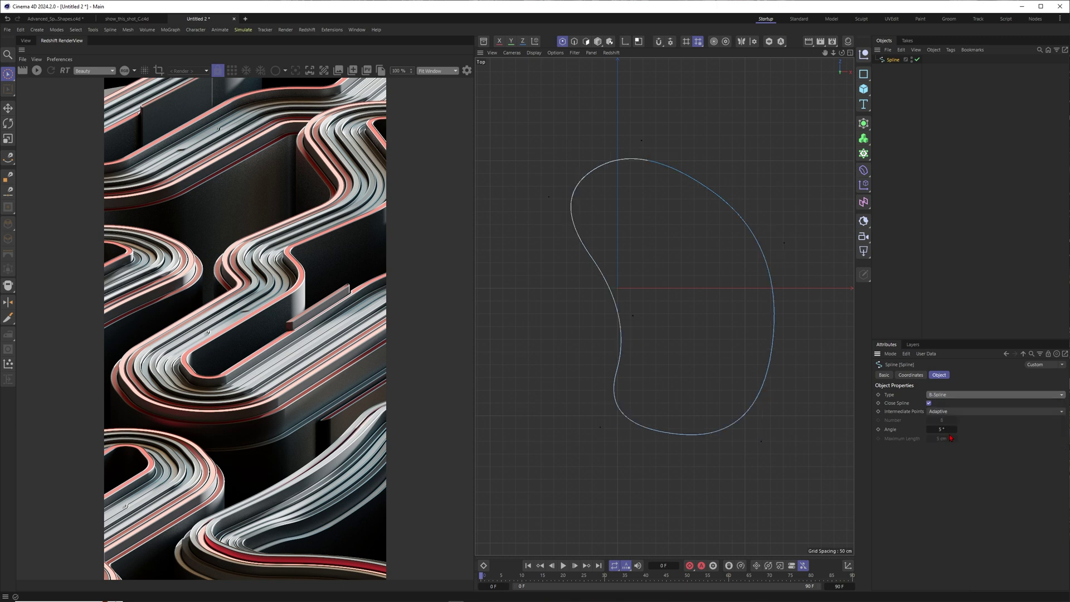
left_click(947, 394)
left_click(947, 404)
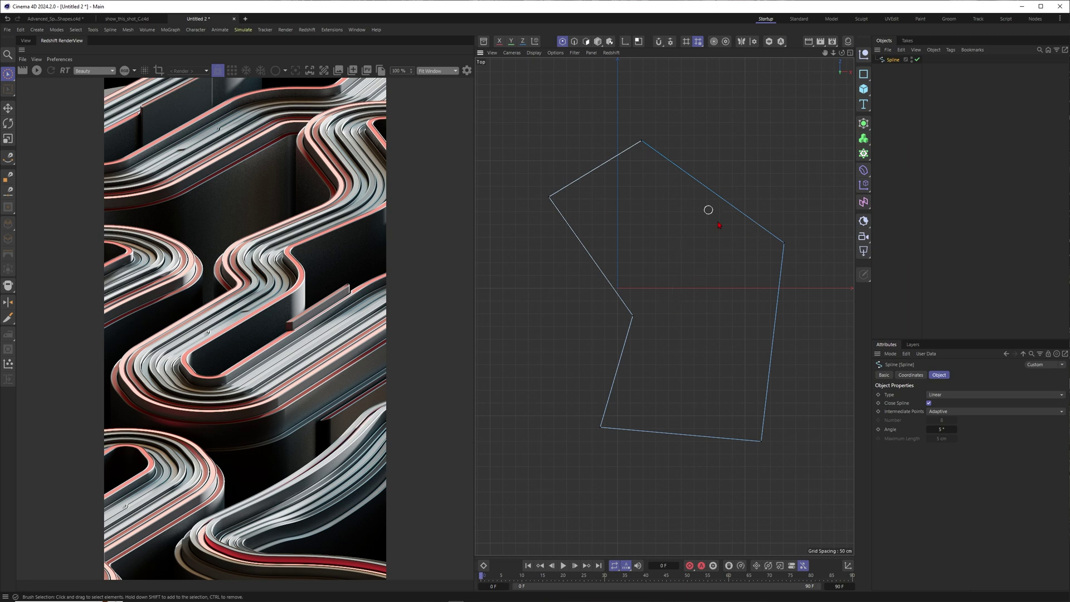
Step: Chamfer the outline's far-right corner with a radius of about 867 cm to form a broad curve
middle_click_drag(731, 252, 712, 251, "alt")
left_click(764, 242)
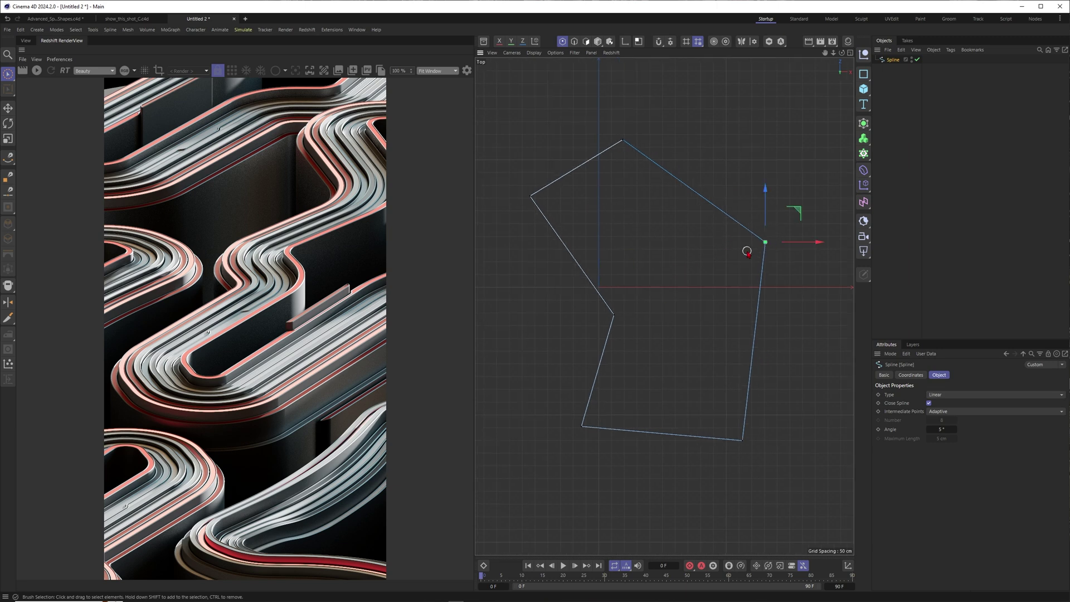
right_click(747, 251)
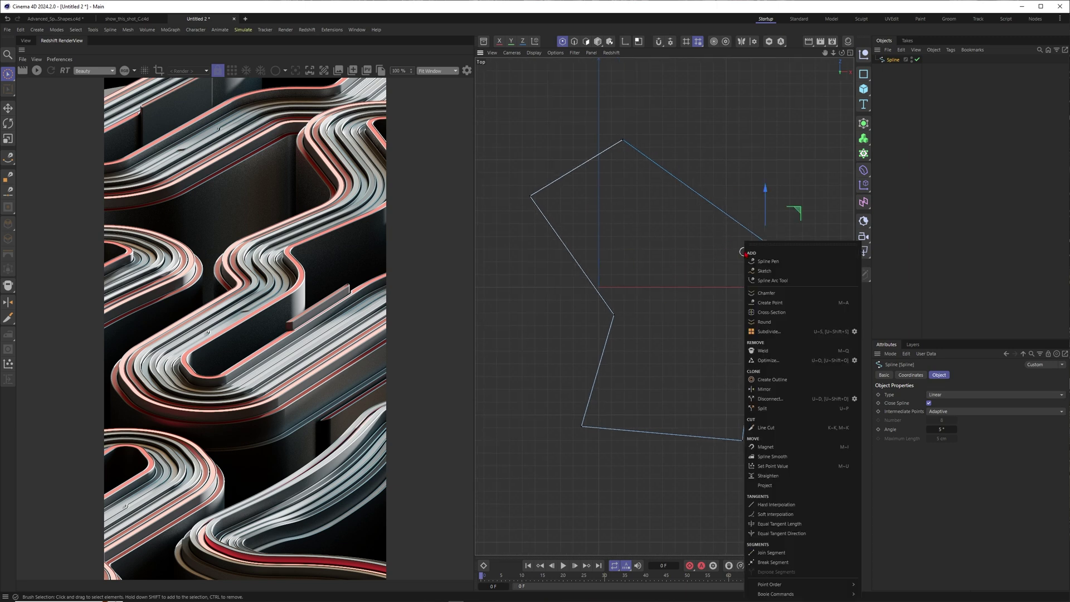
left_click(766, 294)
left_click_drag(744, 252, 835, 246)
mouse_move(928, 403)
left_mouse_down()
mouse_move(951, 403)
mouse_move(940, 402)
left_mouse_up()
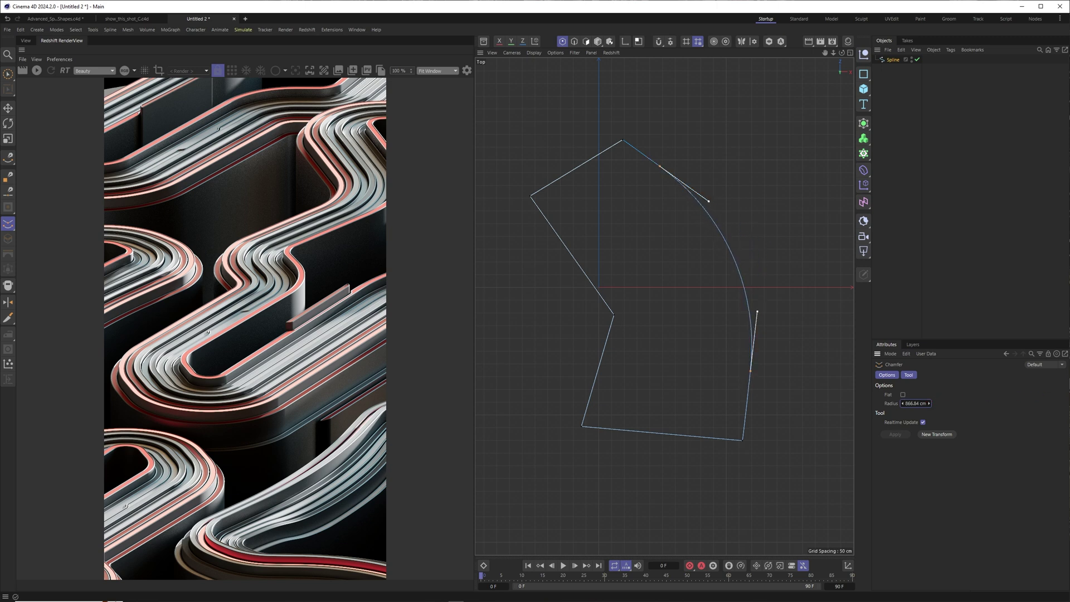
Step: Chamfer the outline's top corner and the neighbouring upper-left corner with small radii
key("space")
left_click(622, 140)
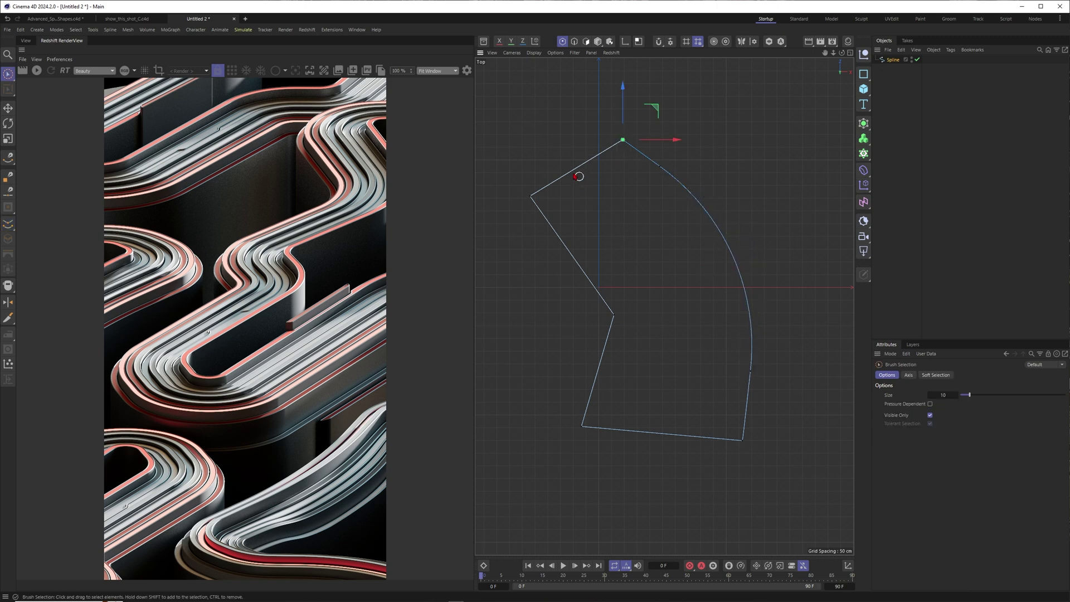
key("space")
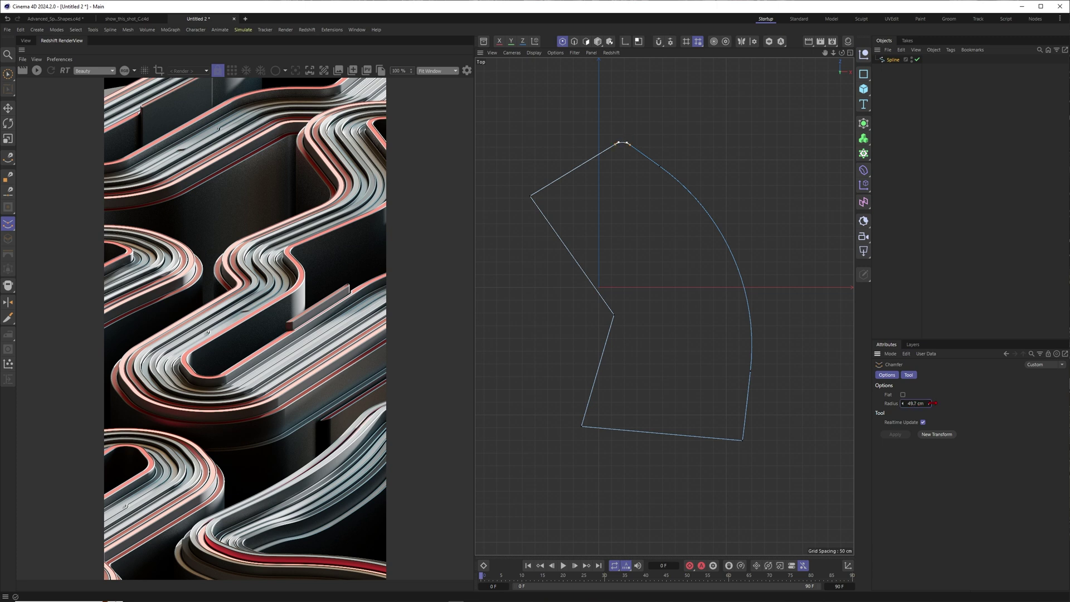
key("space")
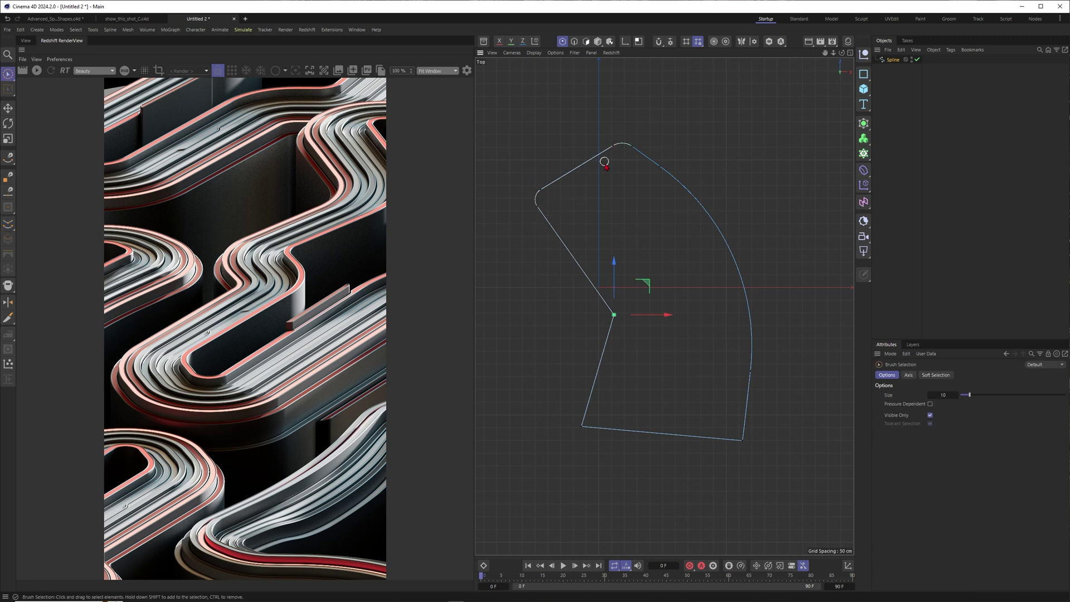
Step: Chamfer the outline's inward corner with a radius of about 544 cm
key("space")
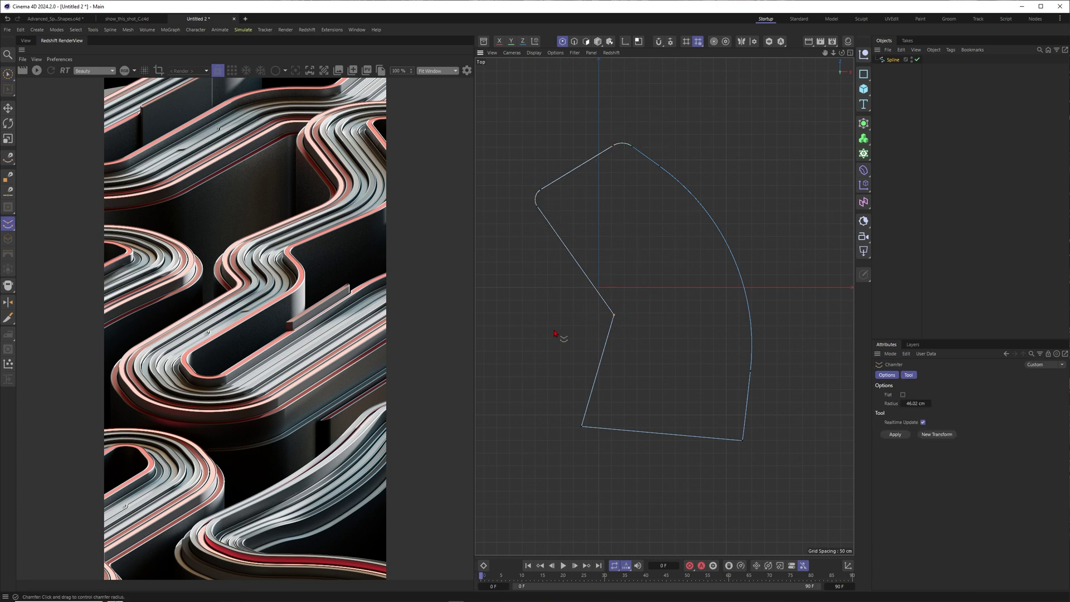
left_click_drag(529, 350, 655, 311)
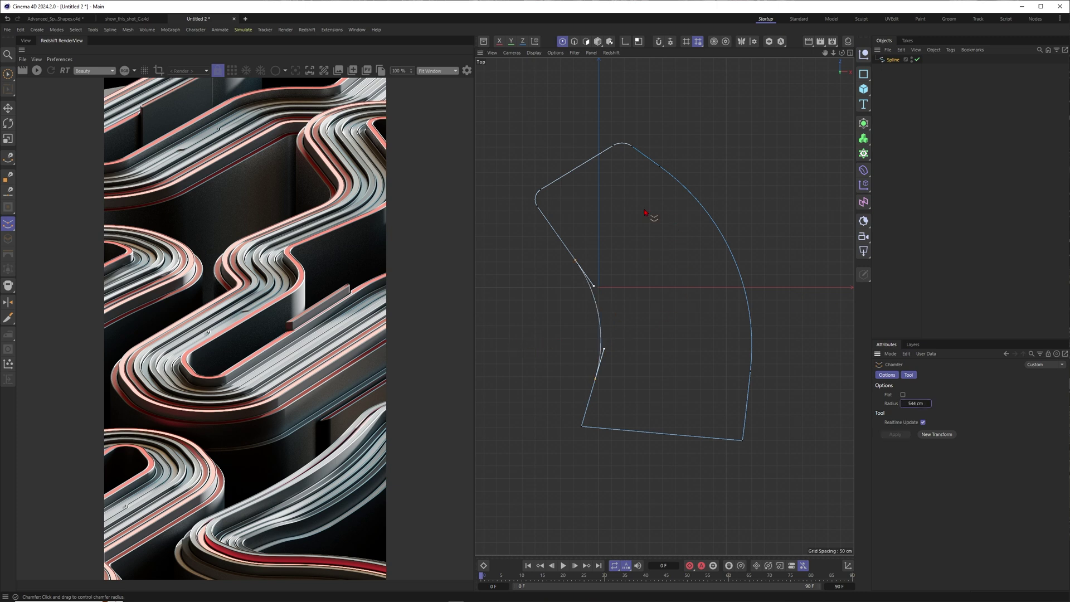
key("space")
left_click(592, 322)
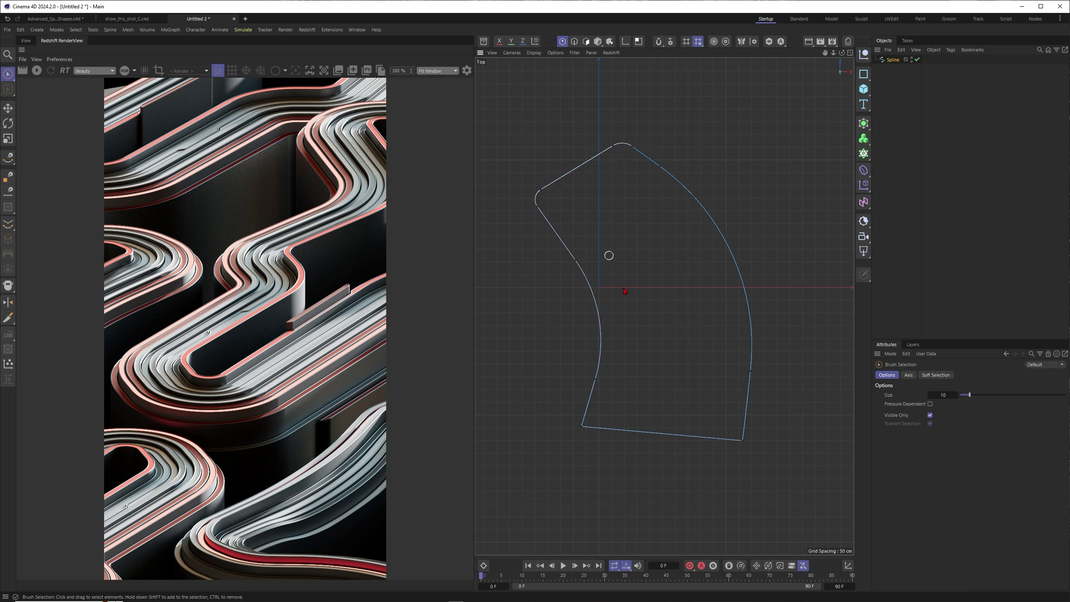
Step: Chamfer the outline's lower-left corner with a small radius
left_click(582, 426)
key("space")
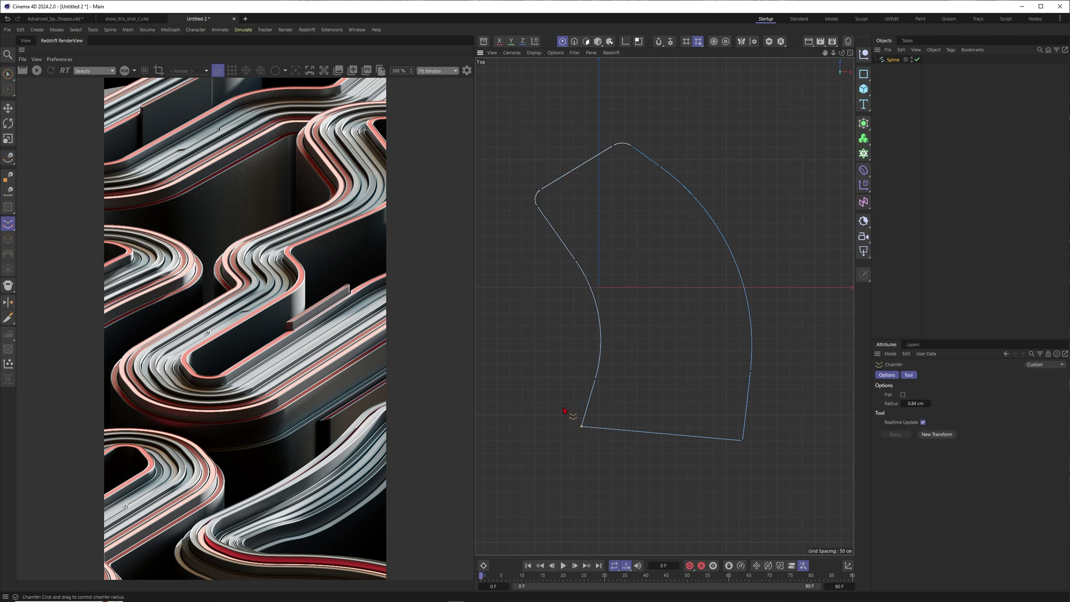
left_click(922, 421)
key("space")
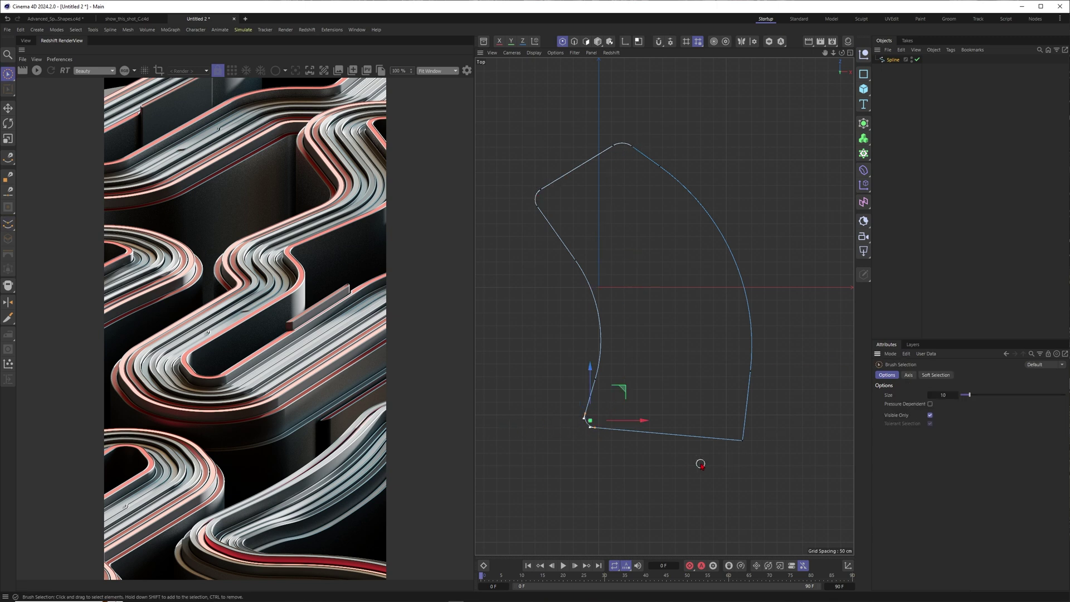
Step: Chamfer the outline's lower-right corner with a large radius that blends into the broad right-hand curve
left_click(742, 440)
key("space")
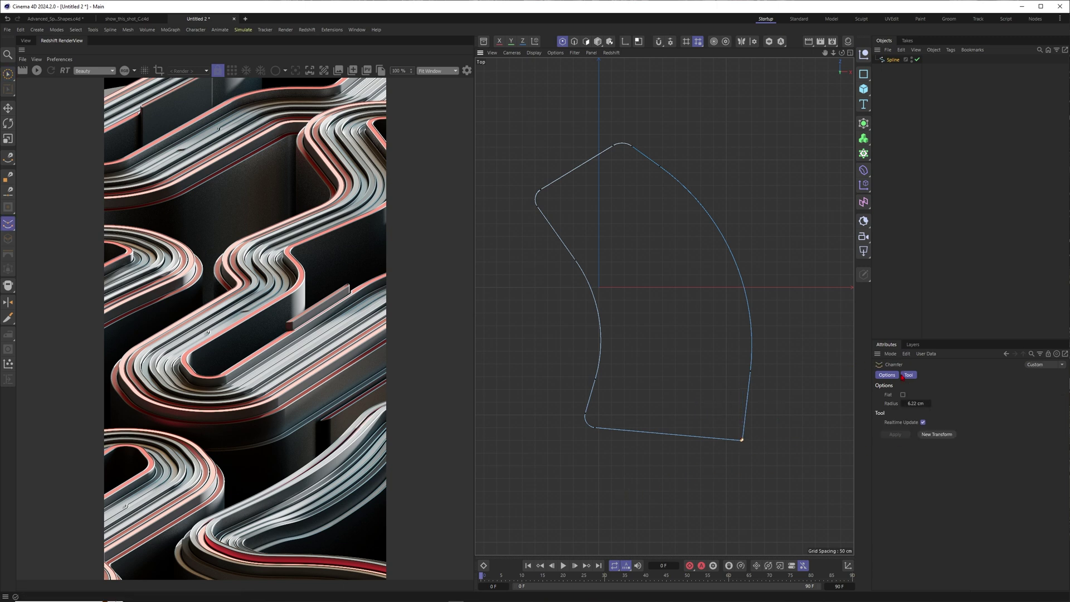
left_click_drag(743, 440, 1014, 368)
key("space")
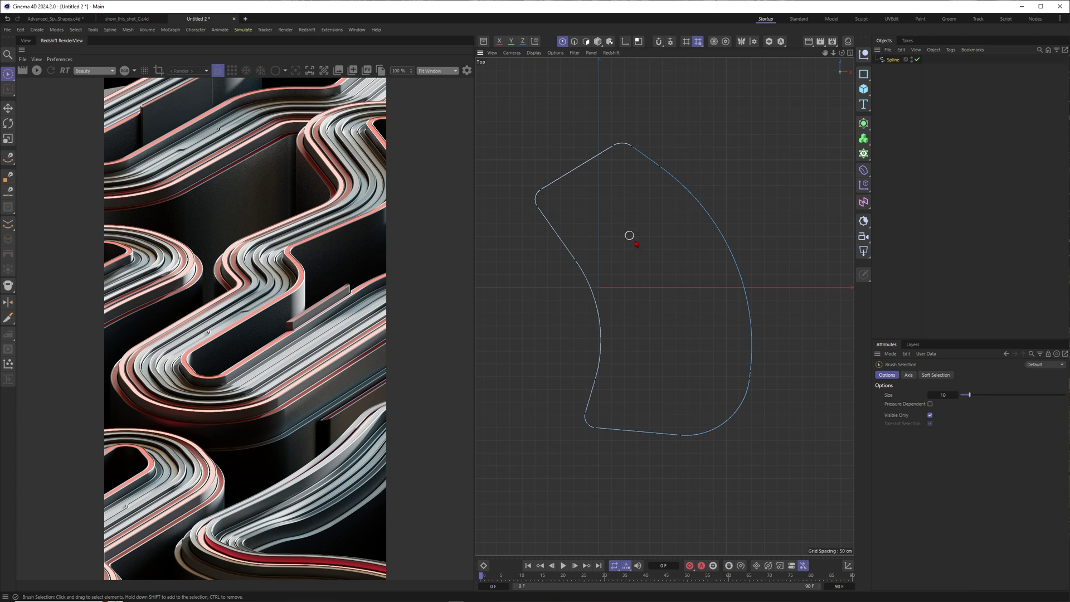
Step: Add extra points along the outline's straight upper-left edge with Line Cut strokes across it
key("k")
key("k")
left_click(591, 210)
left_click(555, 156)
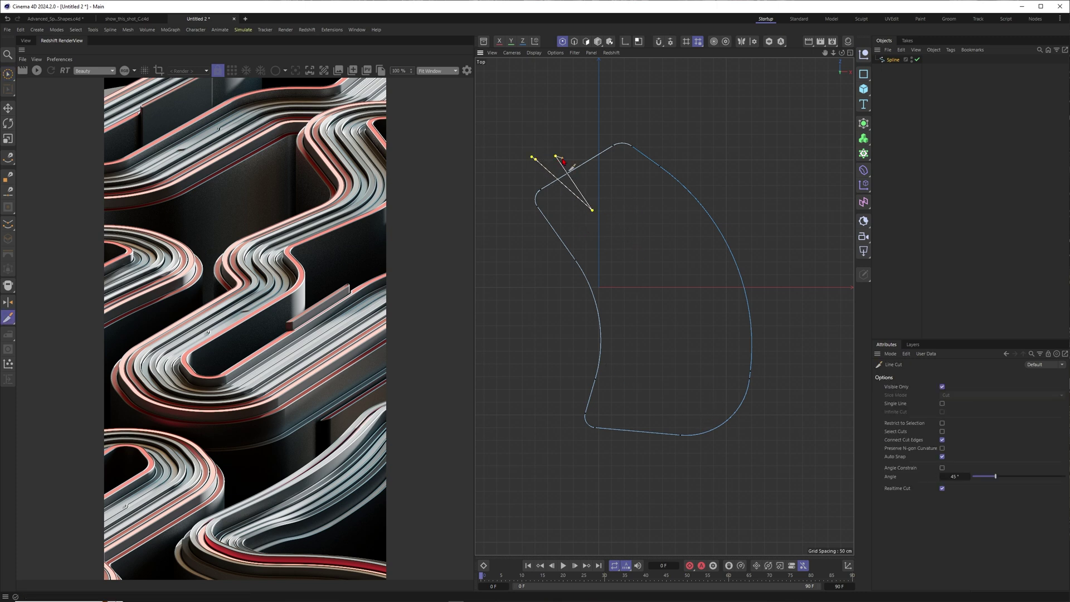
key("Escape")
key("space")
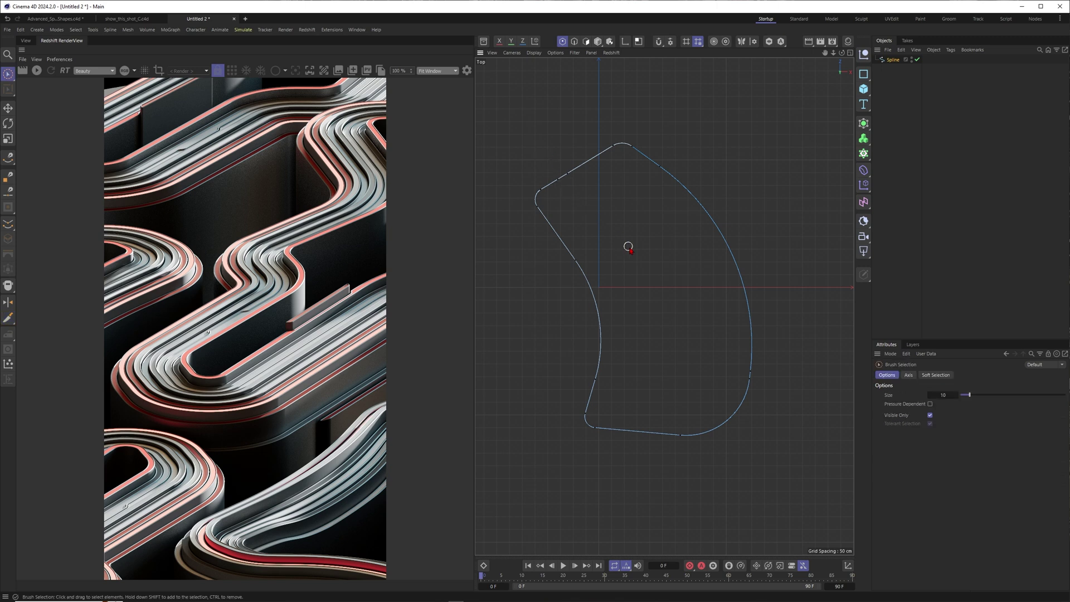
key("k")
key("k")
left_click(594, 129)
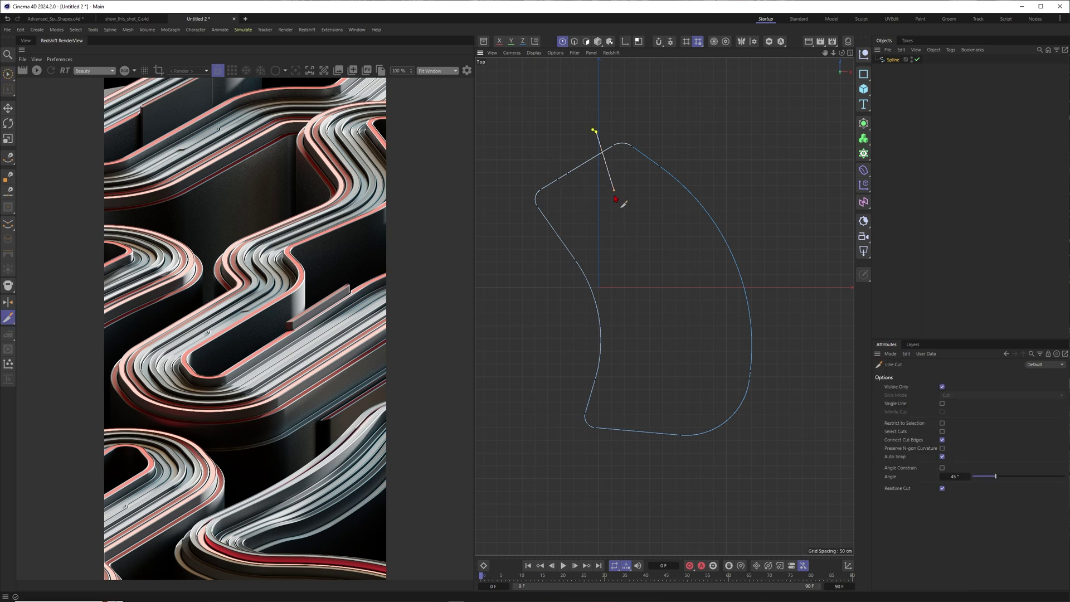
left_click(615, 196)
key("space")
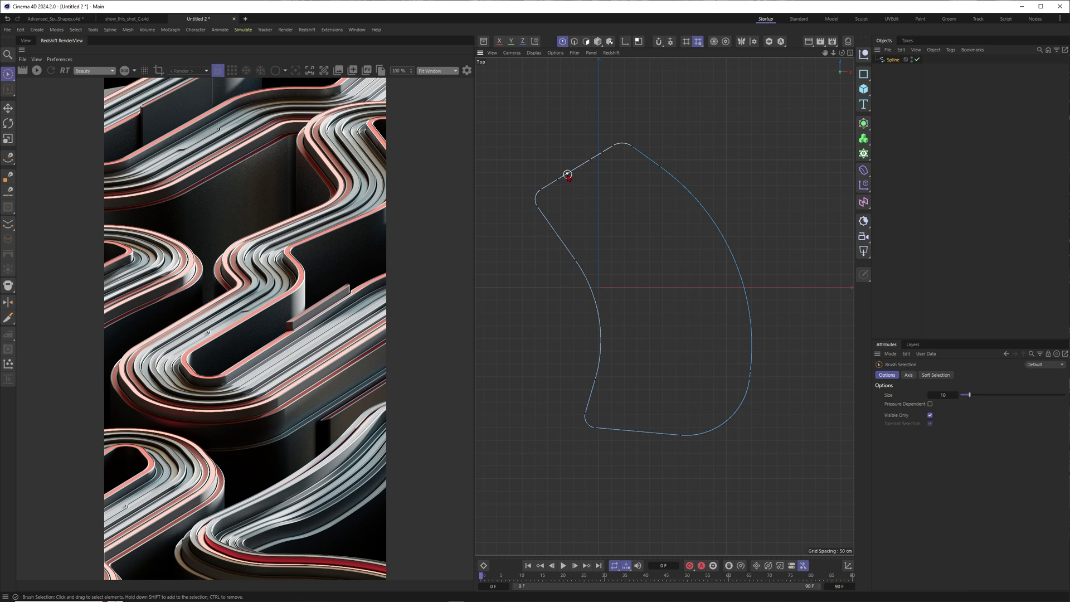
Step: Move the two middle points of the cut upper-left edge about 44 cm inward to form a shallow notch
left_click_drag(594, 160, 617, 145)
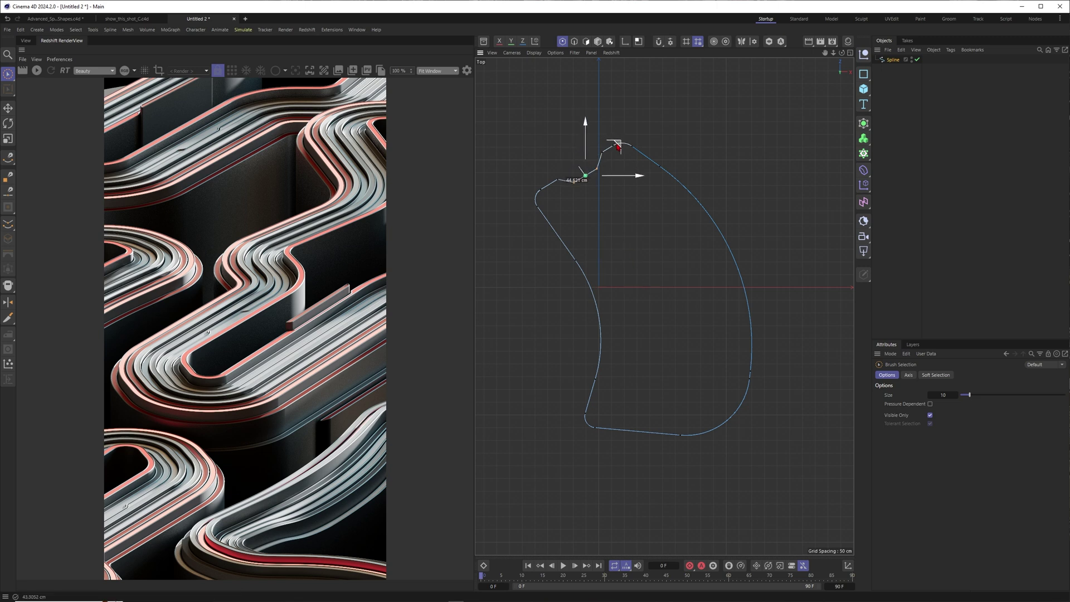
left_click(568, 141)
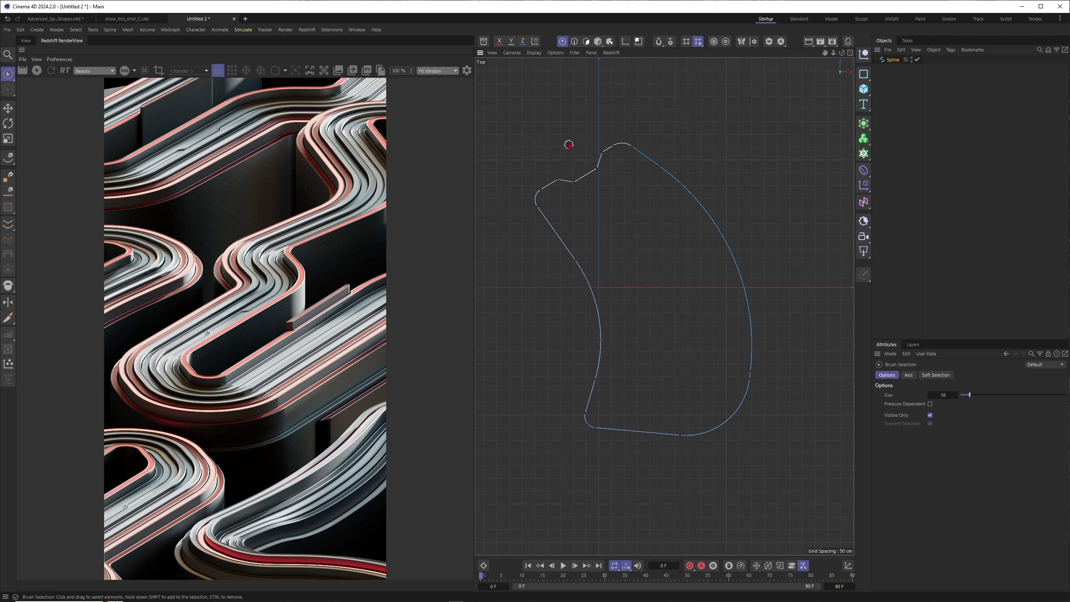
left_click(903, 157)
left_click(892, 59)
Step: Select the notch's corner points and chamfer them together with a small radius
left_click_drag(550, 176, 596, 167)
left_click(596, 166)
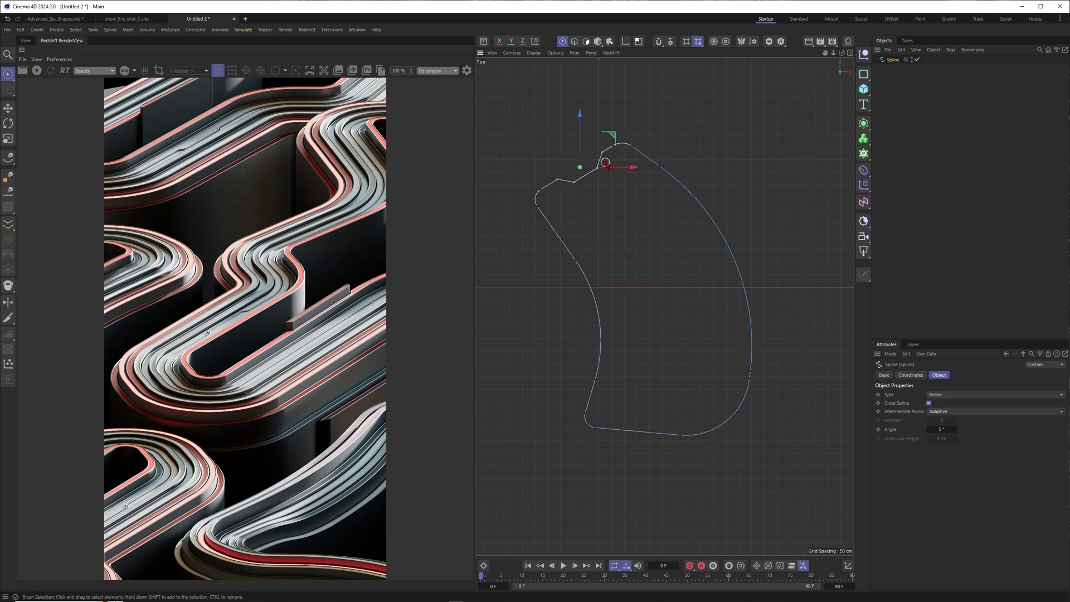
right_click(549, 148)
left_click(582, 209)
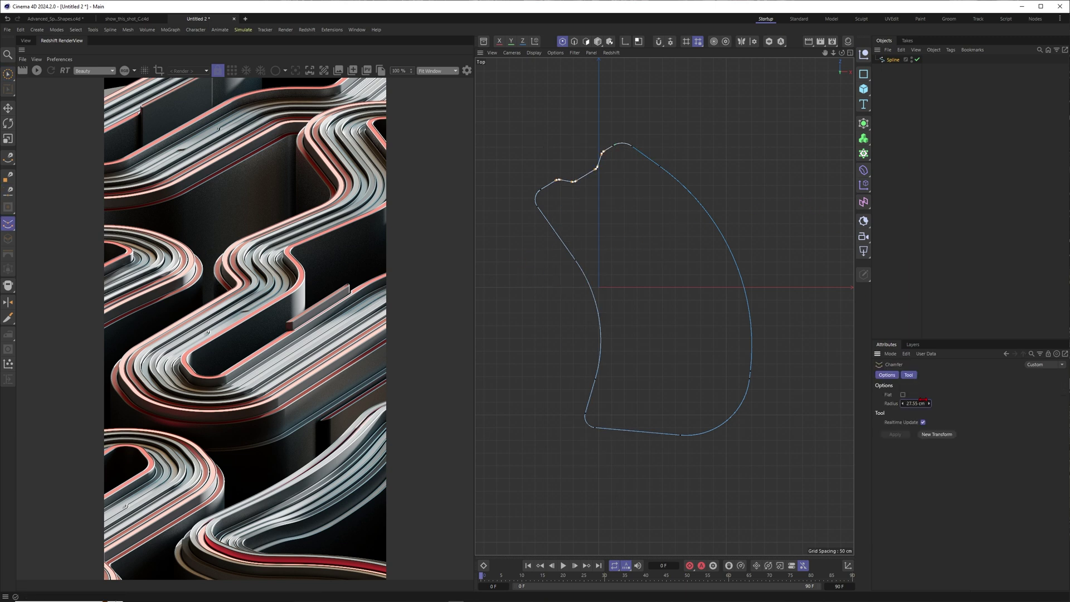
left_click_drag(927, 404, 945, 392)
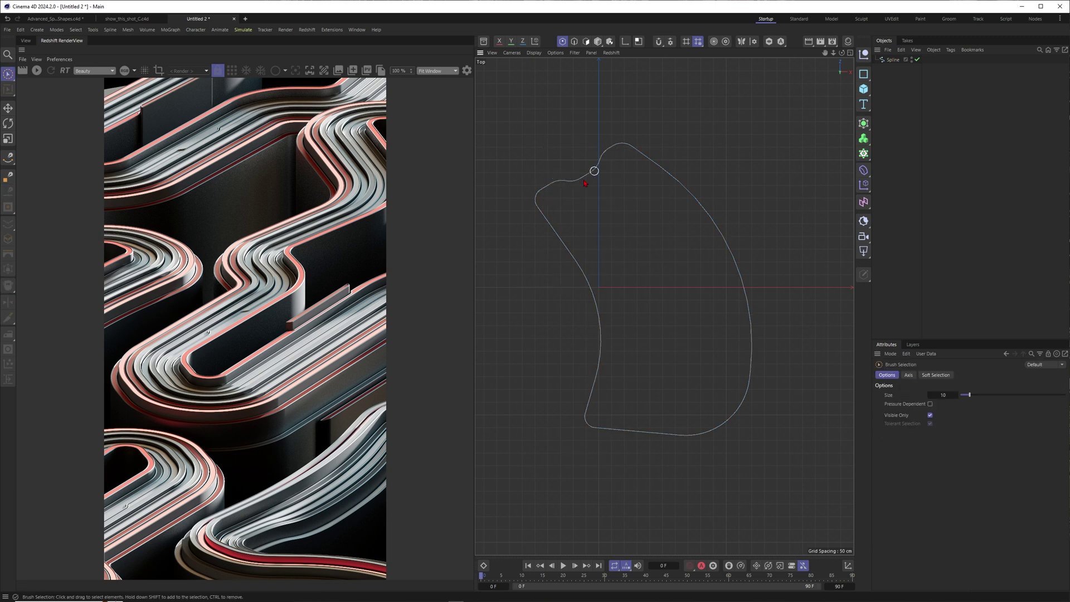
Step: Create an outline of the whole closed spline, offset slightly outward within the same spline object
left_click(892, 59)
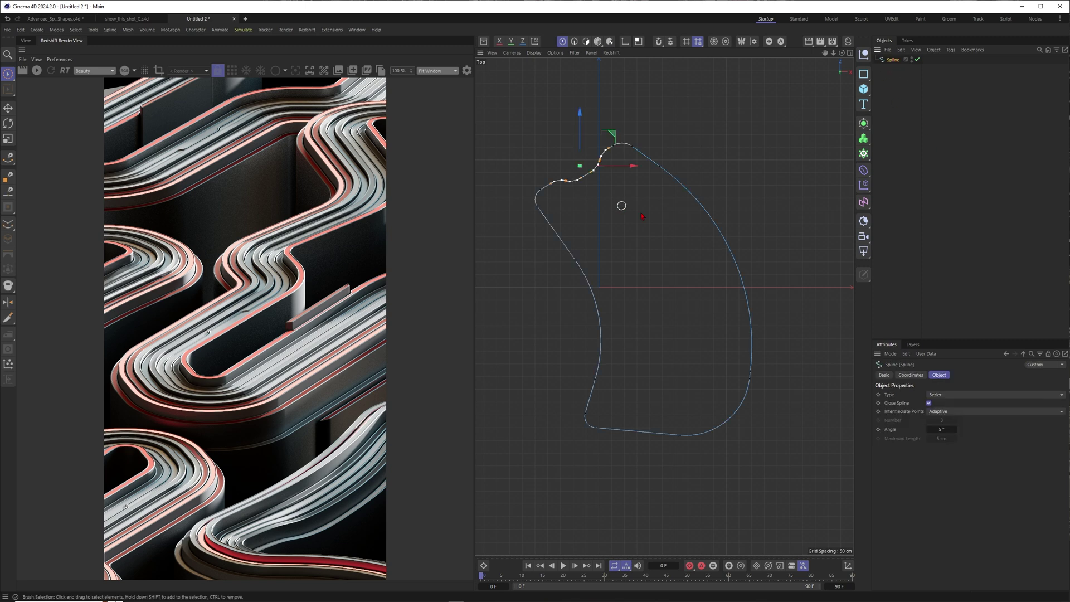
left_click(643, 182)
right_click(657, 242)
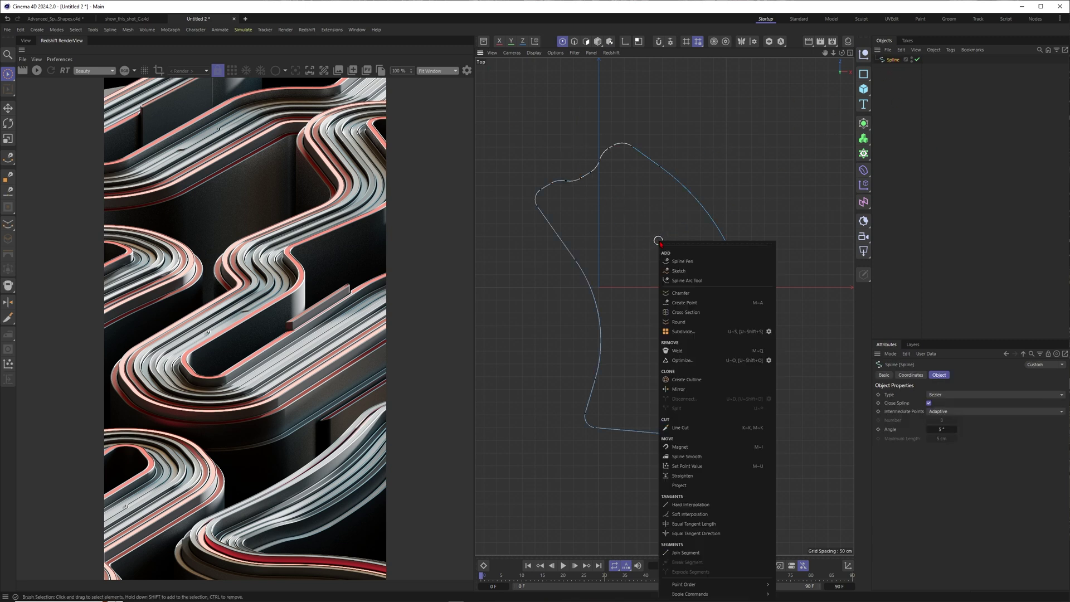
left_click(689, 381)
left_click_drag(638, 299, 709, 279)
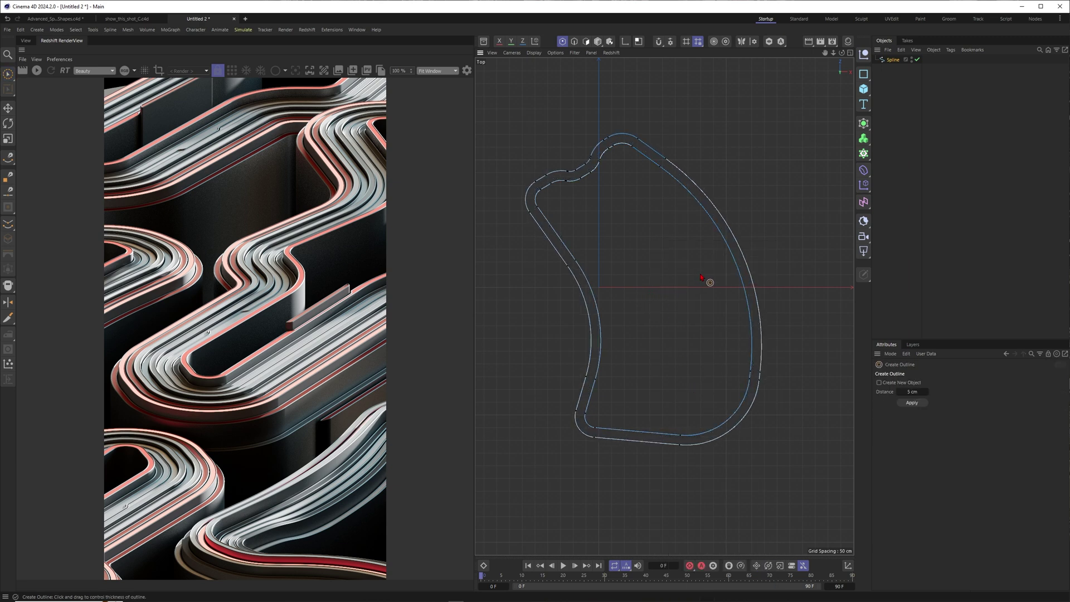
key("space")
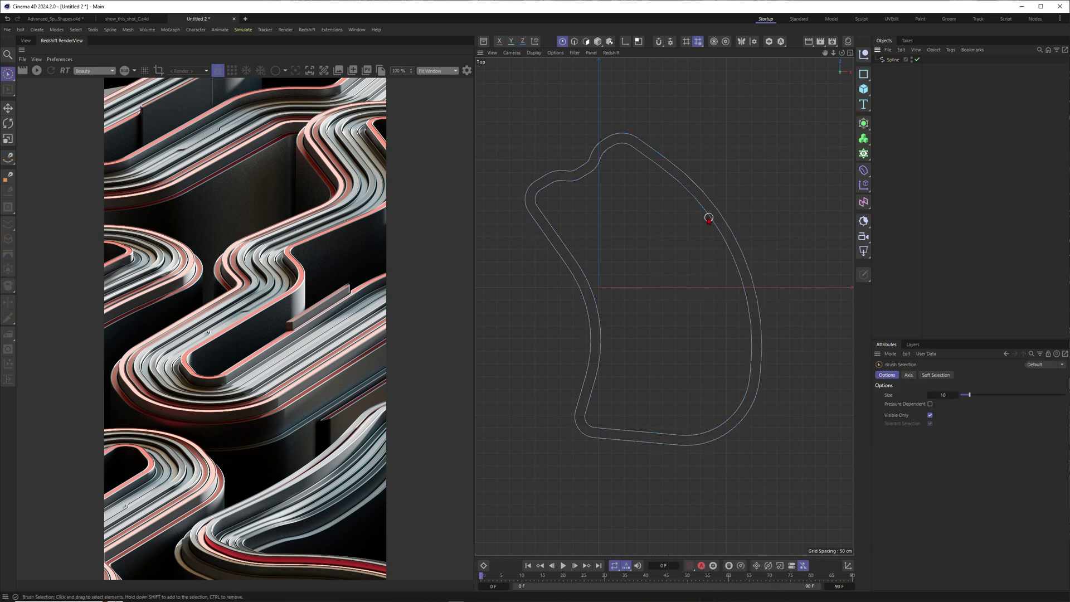
Step: Add an Extrude generator in the Perspective view and nest the double-outline spline under it
key("F1")
left_click_drag(634, 299, 579, 306, "alt")
left_click_drag(863, 123, 894, 154)
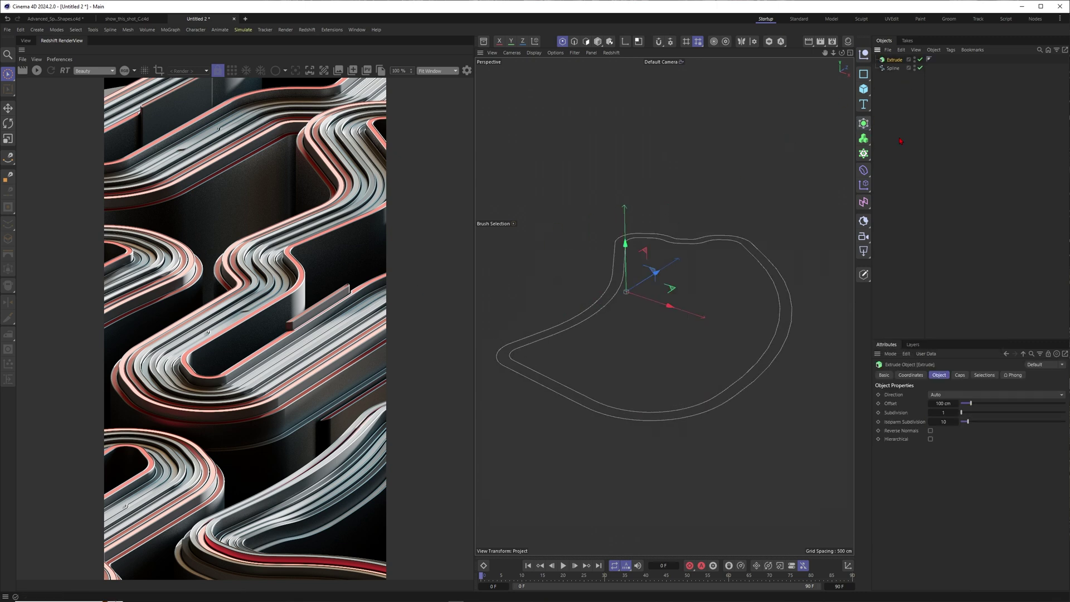
left_click_drag(894, 68, 896, 60)
left_click(895, 60)
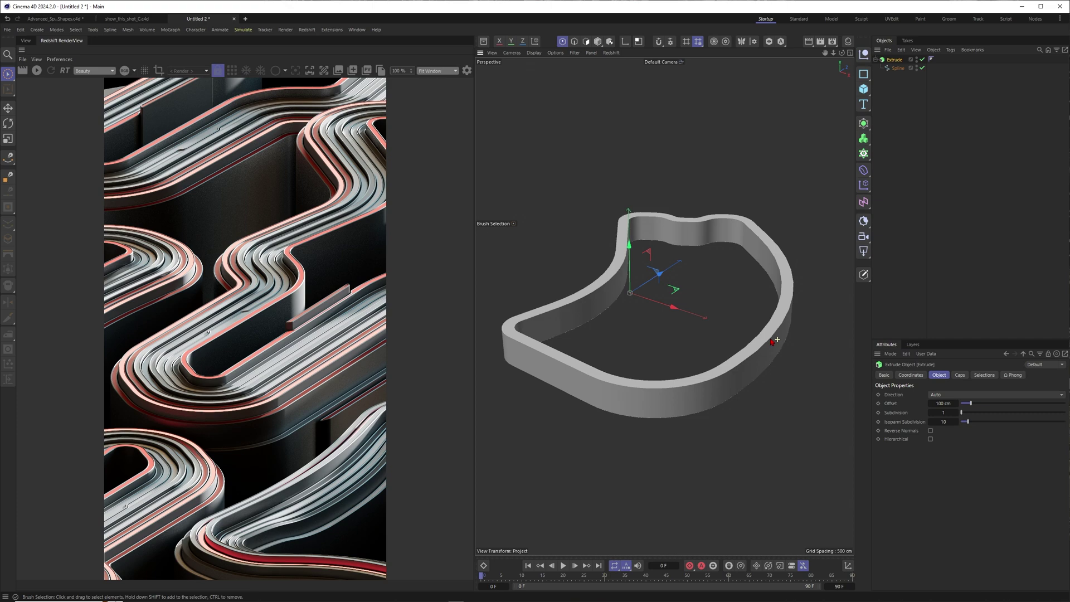
mouse_move(776, 337)
left_mouse_down("alt")
mouse_move(747, 349)
mouse_move(719, 287)
mouse_move(730, 275)
left_mouse_up("alt")
left_click(686, 312)
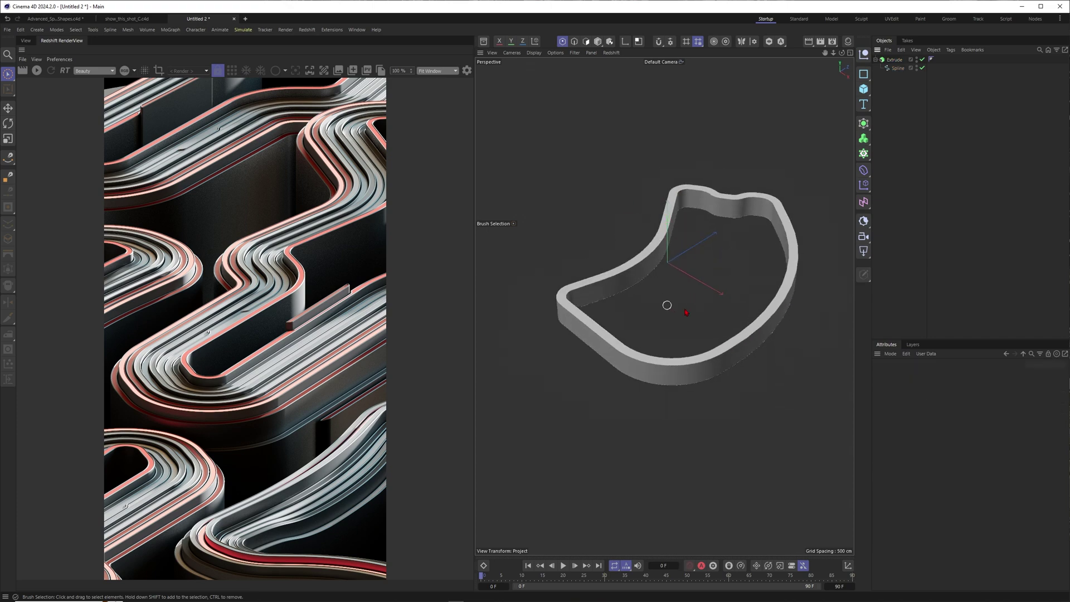